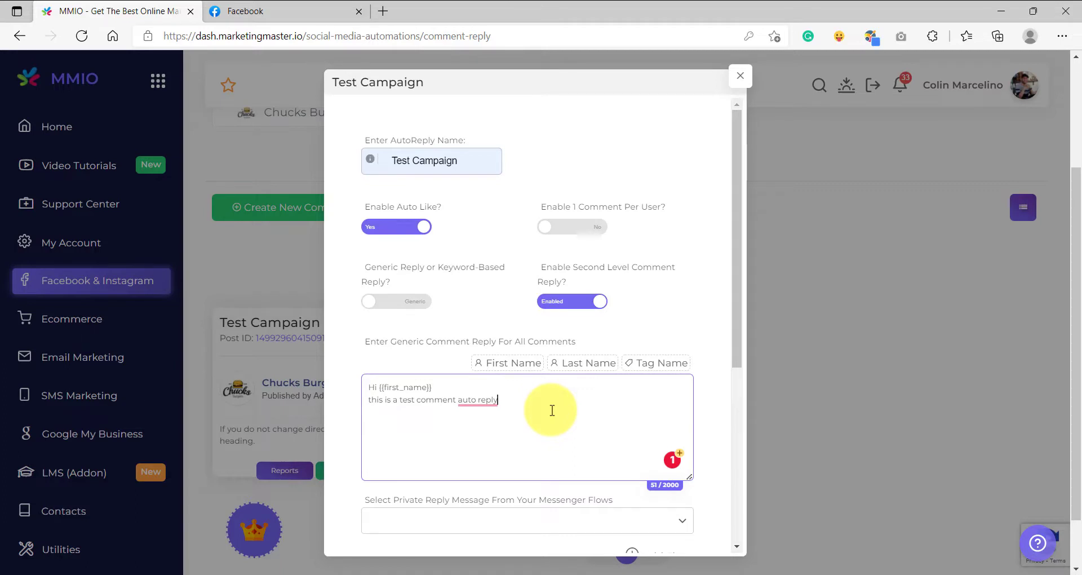
Switch the campaign from generic to keyword-based replies and review the fields of Filter Set 1.
left_click_drag(367, 264, 402, 291)
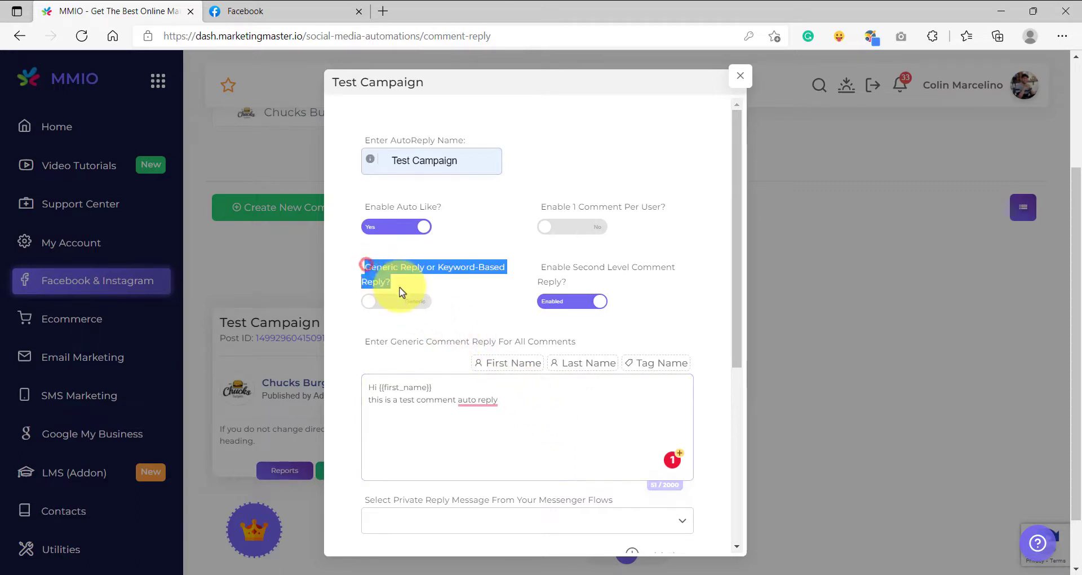
left_click(404, 282)
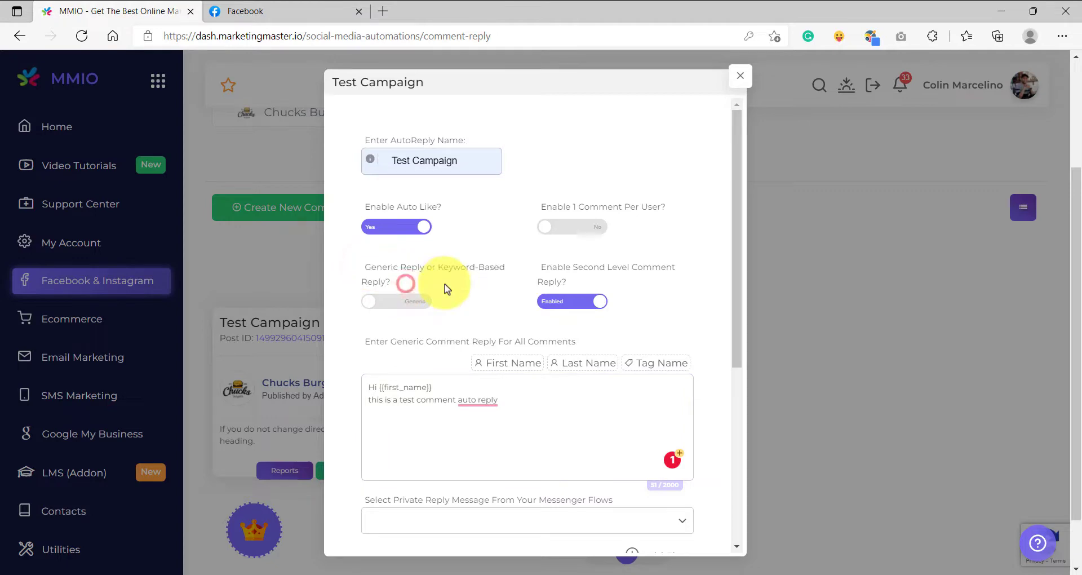
left_click(406, 304)
scroll(398, 333, "down", 3)
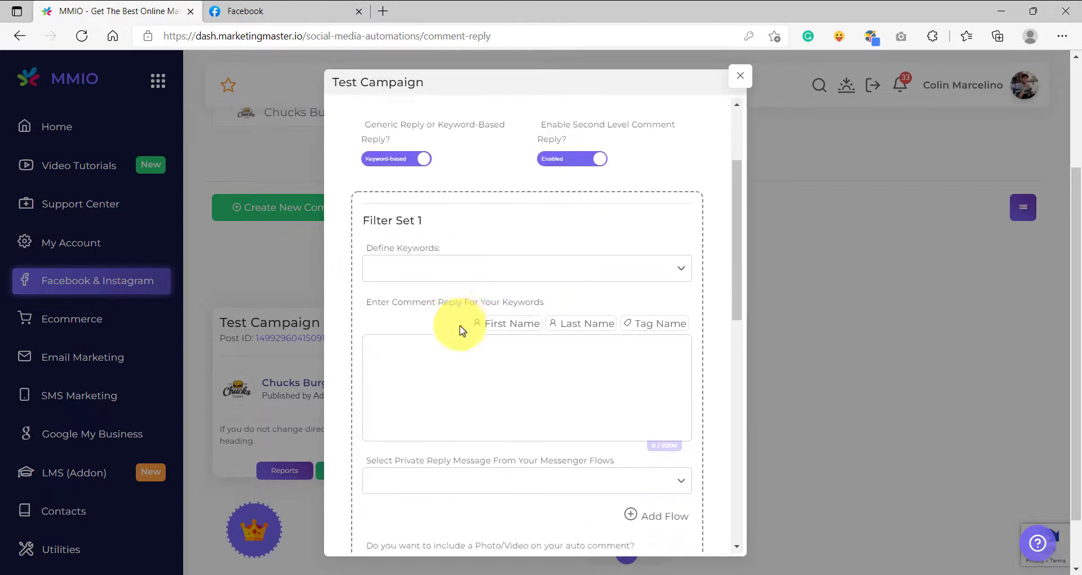
scroll(460, 330, "down", 5)
scroll(452, 332, "up", 5)
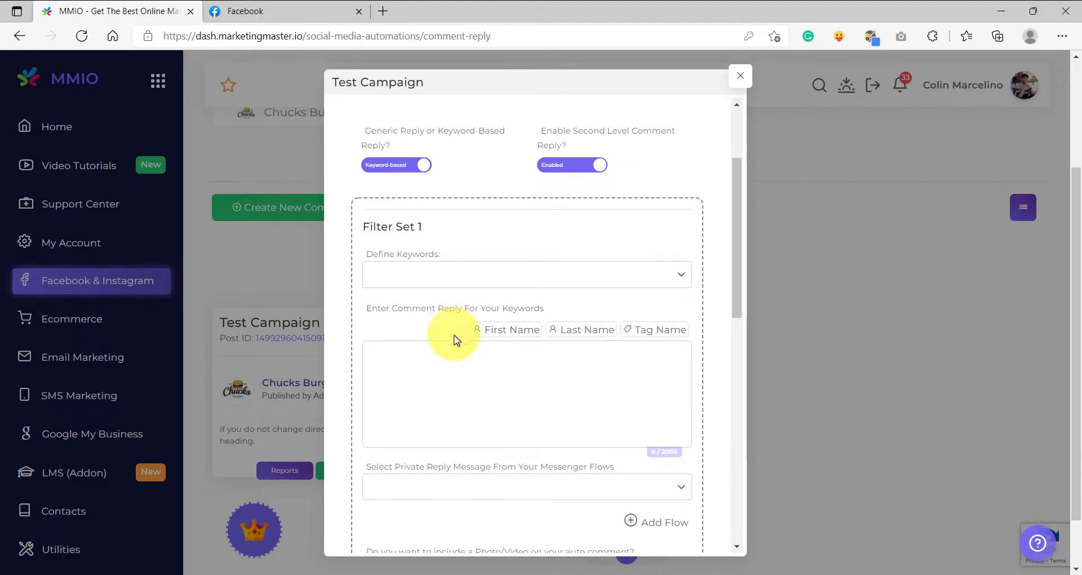
left_click(447, 369)
scroll(458, 373, "down", 1)
scroll(463, 369, "up", 1)
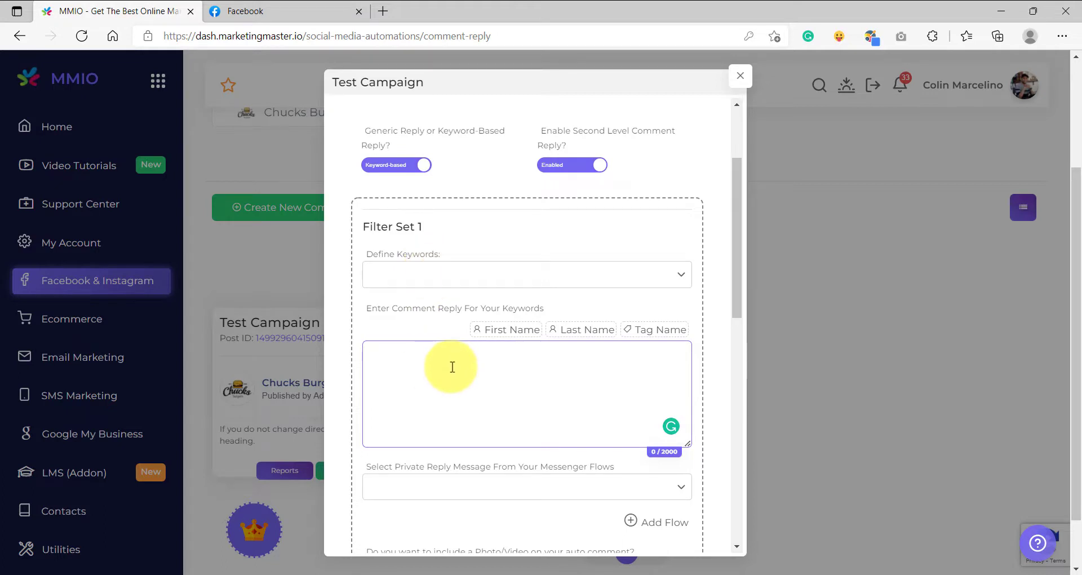
scroll(460, 374, "down", 3)
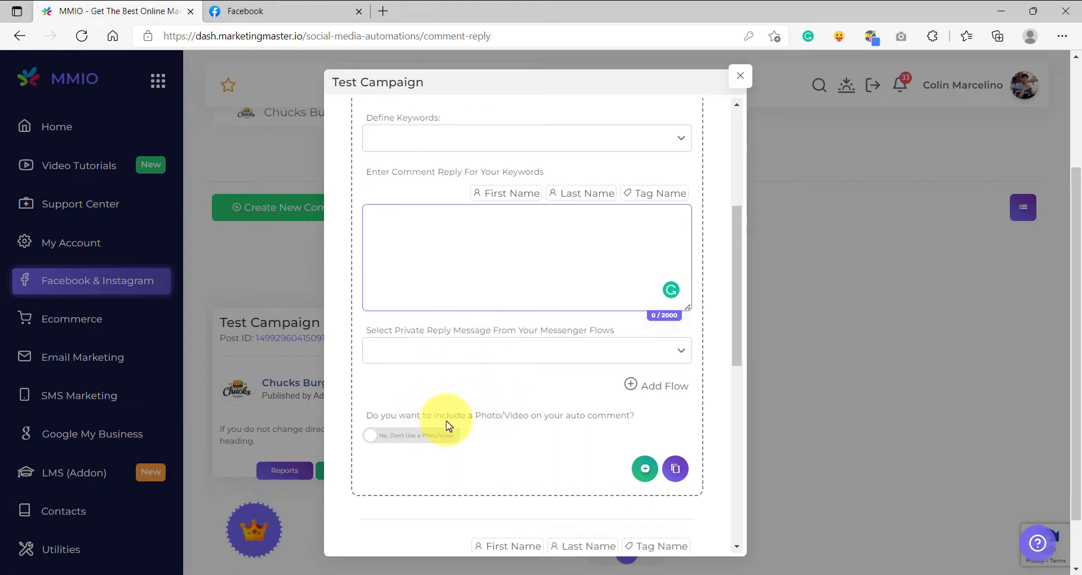
Define "Keyword 1" and "Keyword 2" as the keywords of Filter Set 1.
scroll(458, 398, "up", 4)
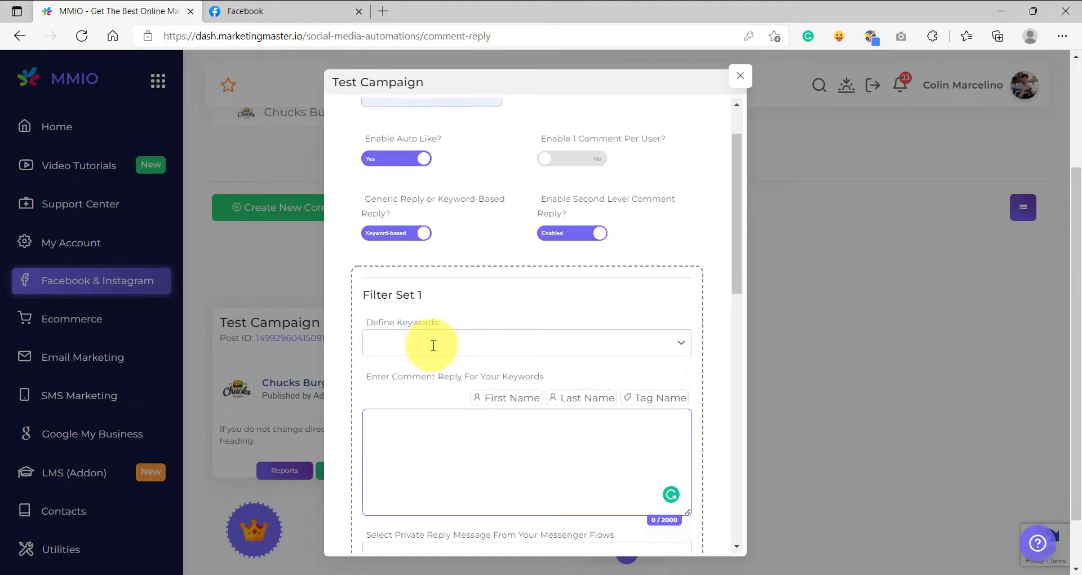
left_click(433, 346)
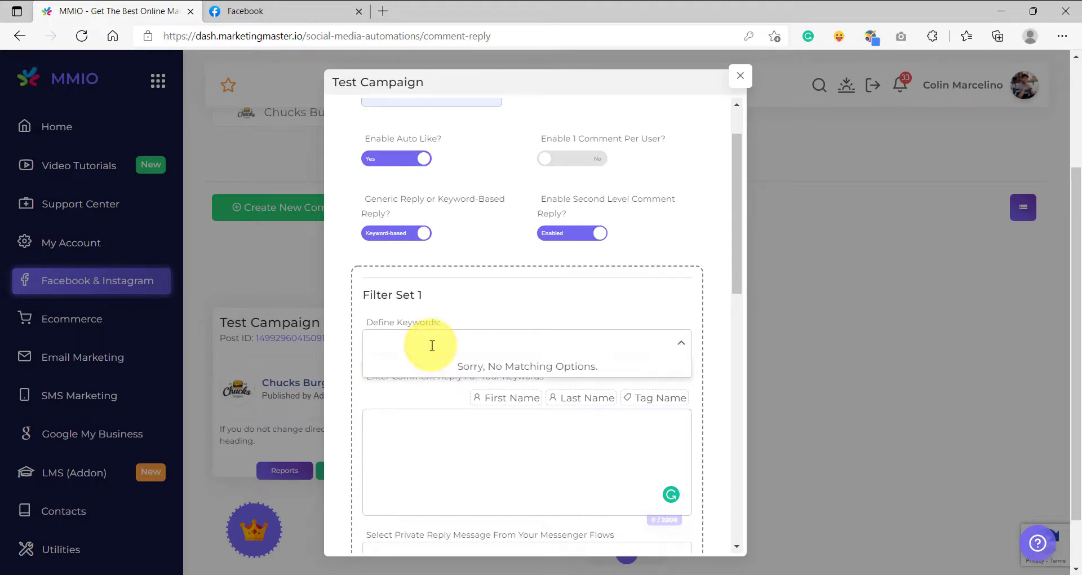
type("ey")
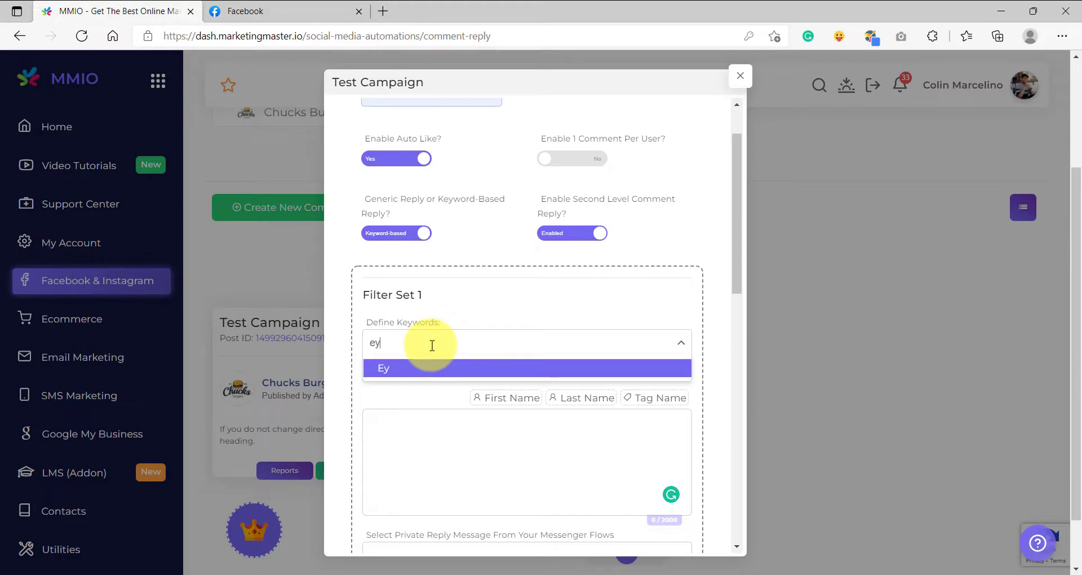
key("BackSpace")
key("BackSpace")
type("keyword 1")
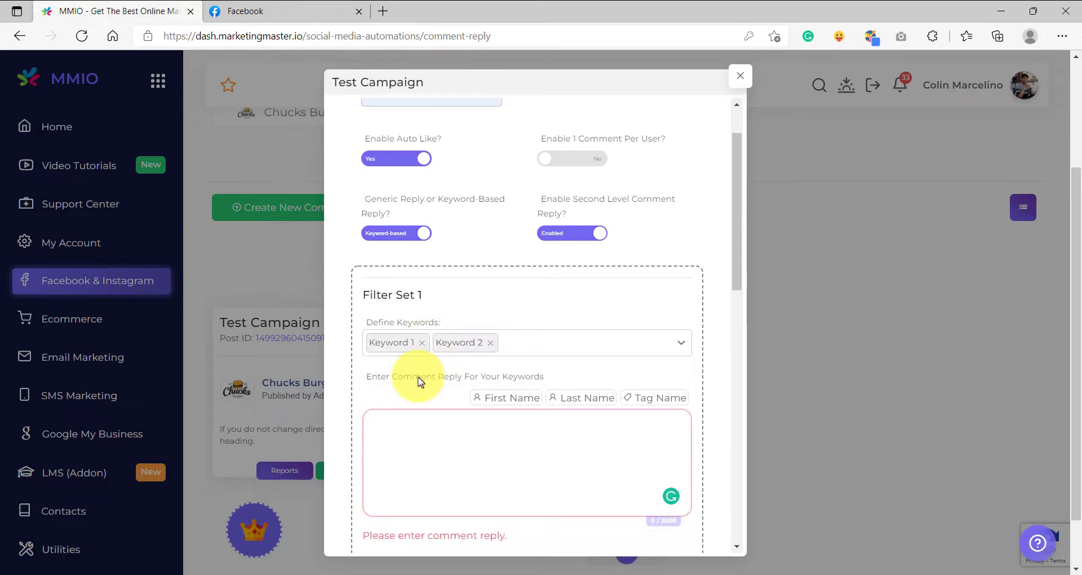
Enter the Filter Set 1 comment reply "Hi #TAG_USER#, This is from filter set 1", inserting the user tag as a placeholder.
scroll(420, 382, "down", 1)
left_click(445, 383)
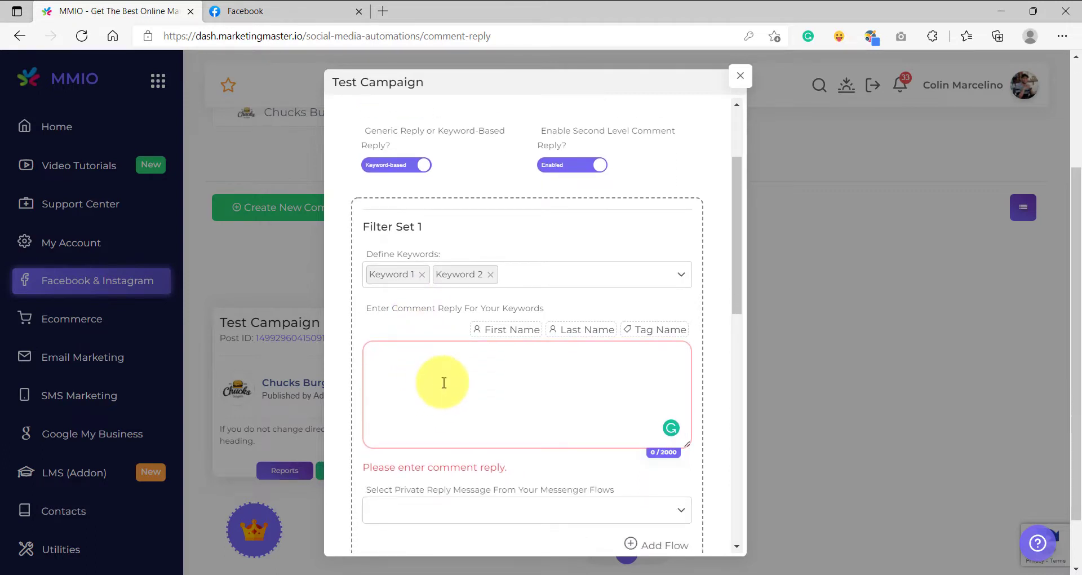
type("Hi")
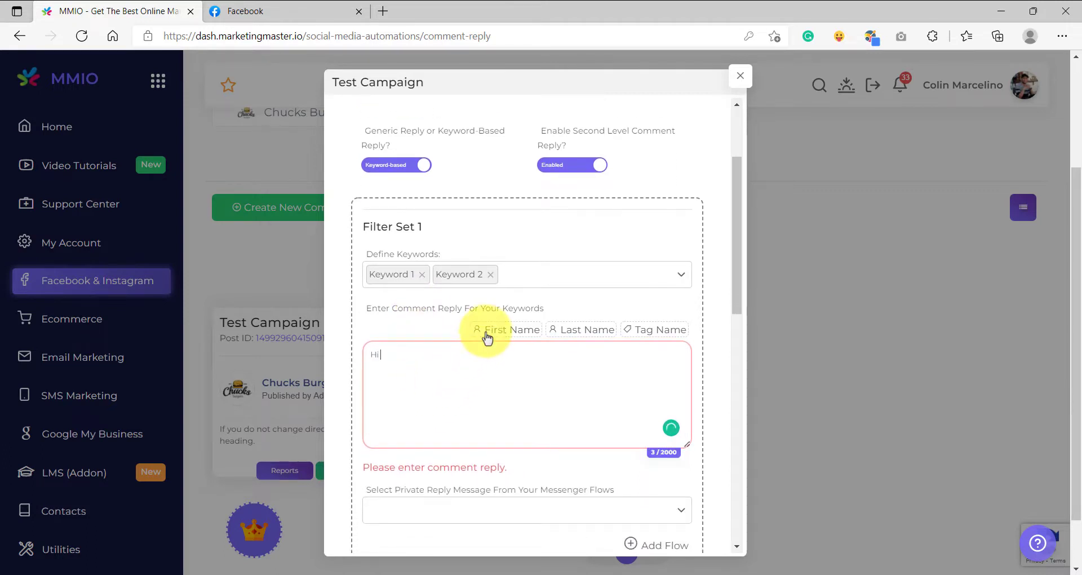
left_click(642, 330)
left_click(510, 361)
type(",")
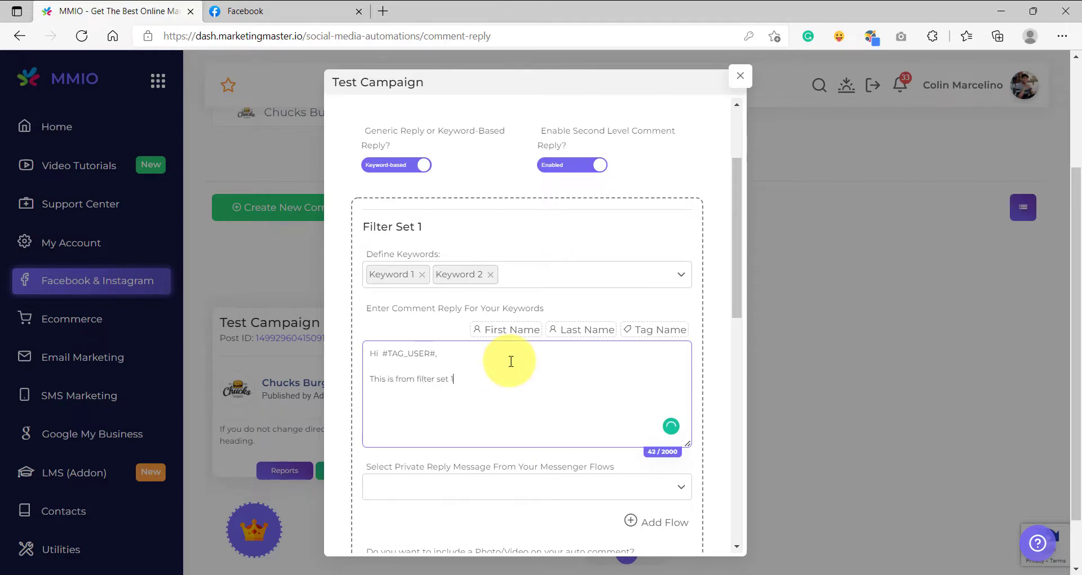
Add a new blank filter set below Filter Set 1.
scroll(510, 361, "down", 5)
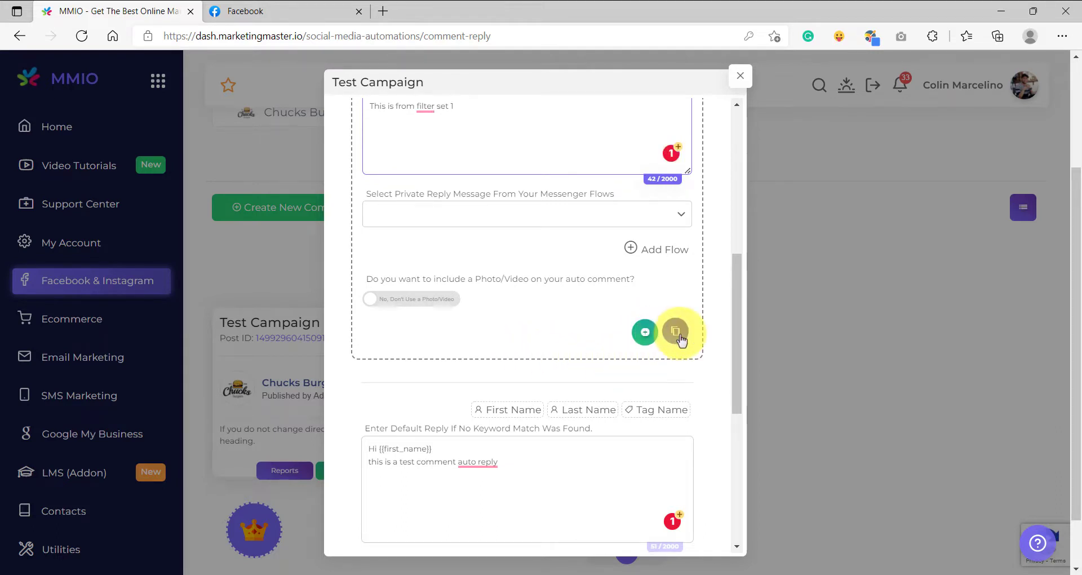
scroll(539, 304, "up", 2)
scroll(524, 282, "up", 2)
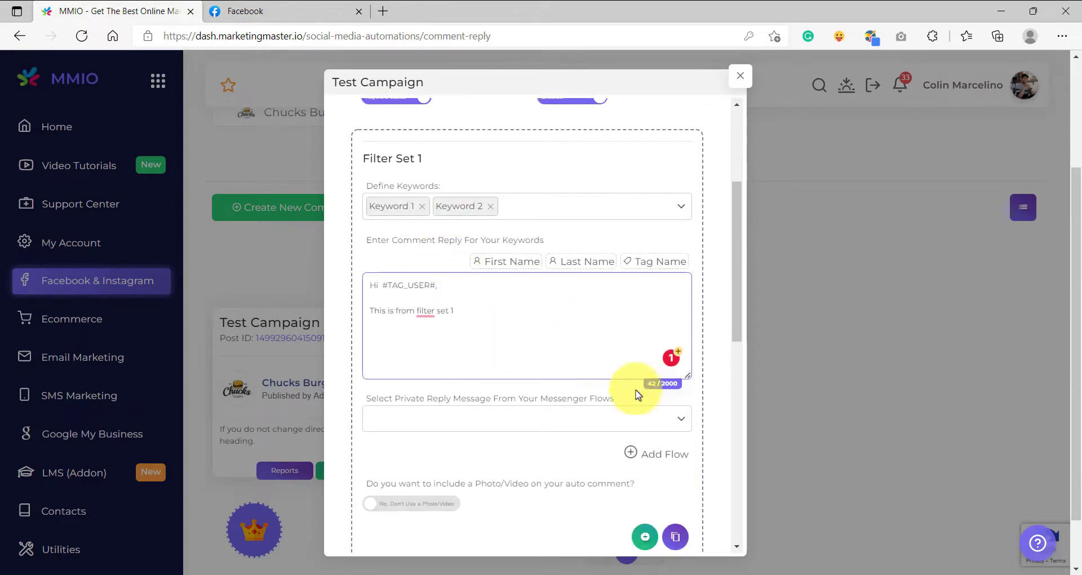
scroll(637, 389, "down", 4)
left_click(645, 331)
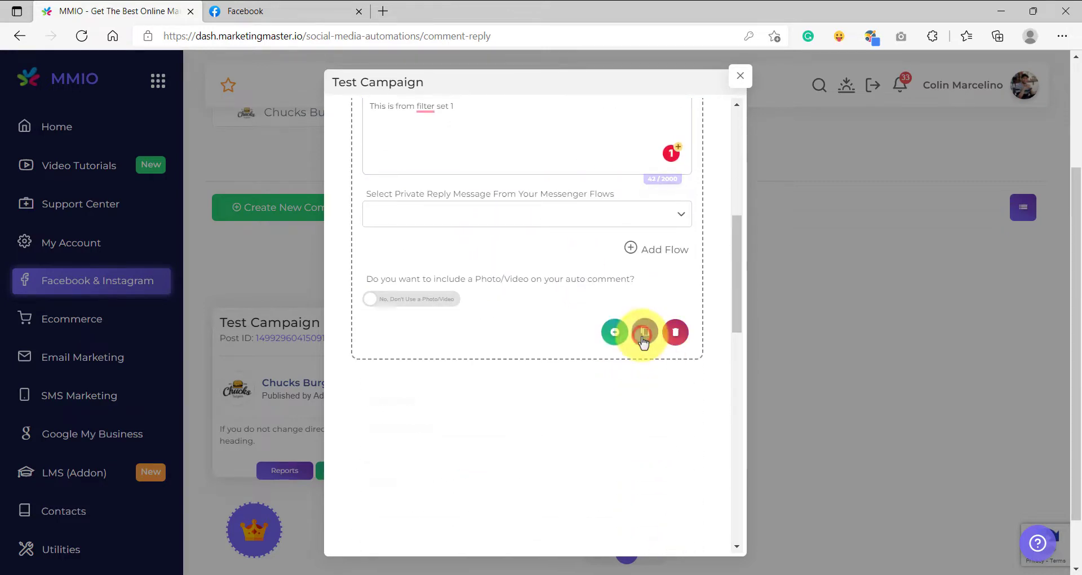
Give Filter Set 2 the keywords "Keyword 3" and "Keyword 4" and the comment reply "Hi #TAG_USER#, This is from filter set 2".
scroll(507, 338, "down", 2)
left_click(418, 313)
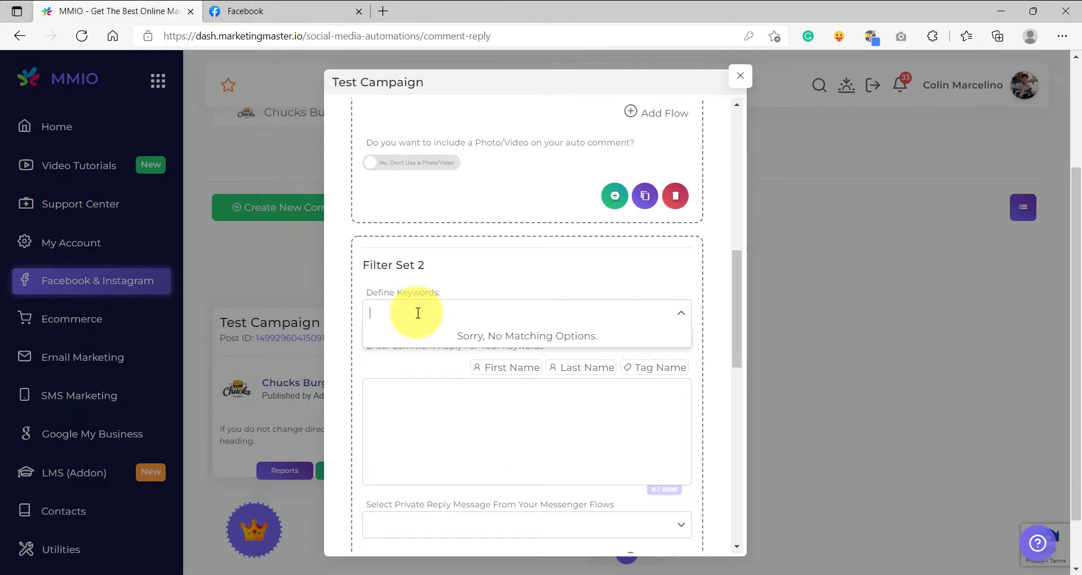
left_click(442, 401)
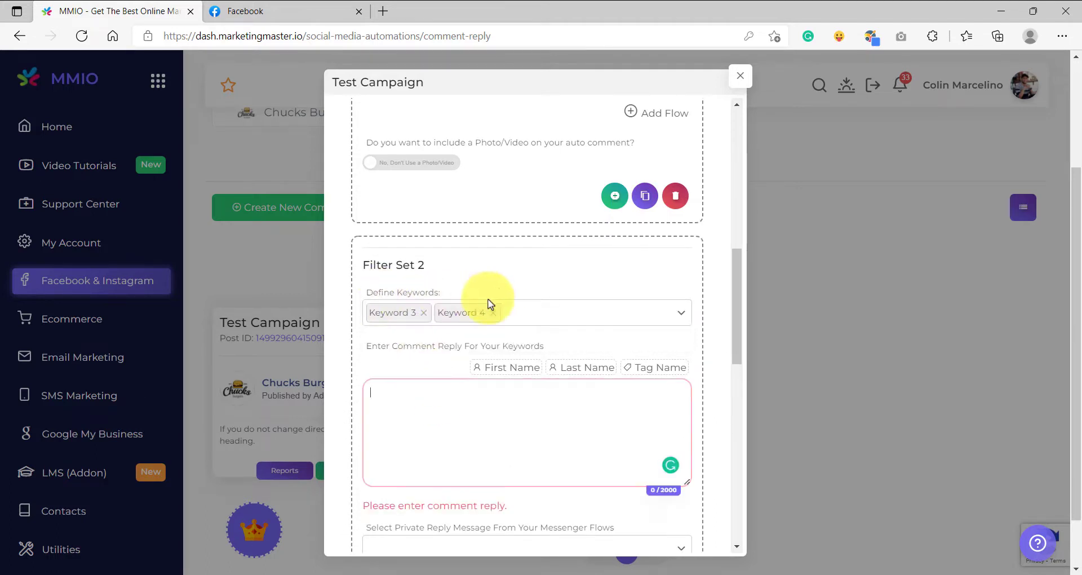
scroll(507, 333, "down", 1)
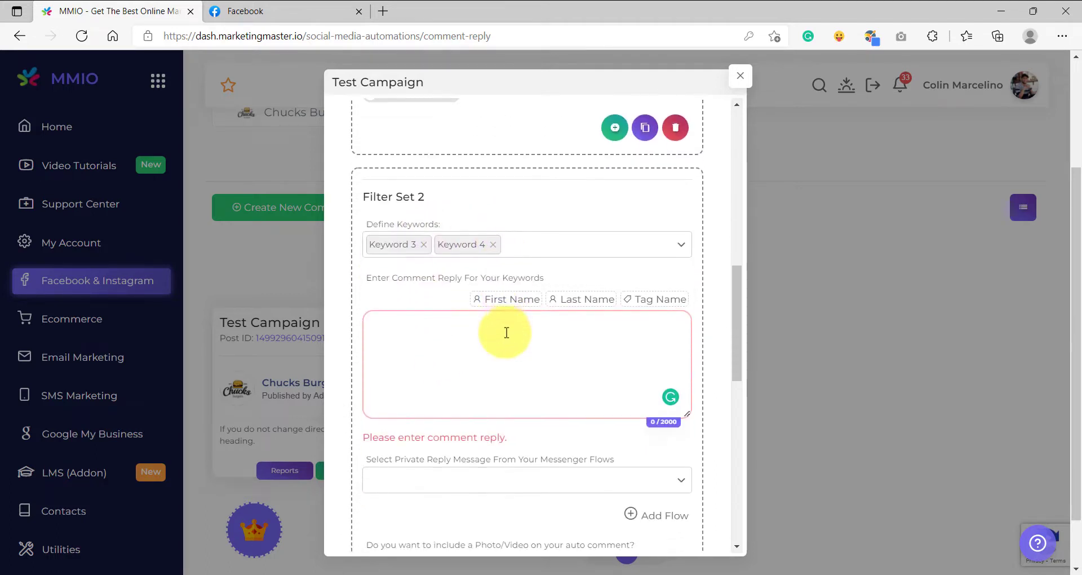
left_click(438, 341)
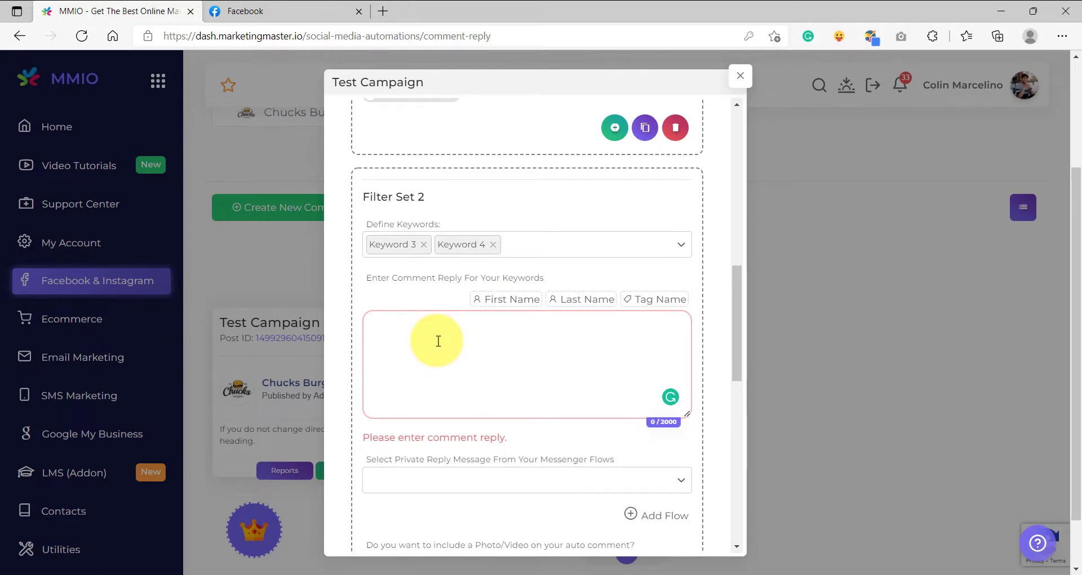
type("Hi  #TAG_USER#,  This is from filter set 2")
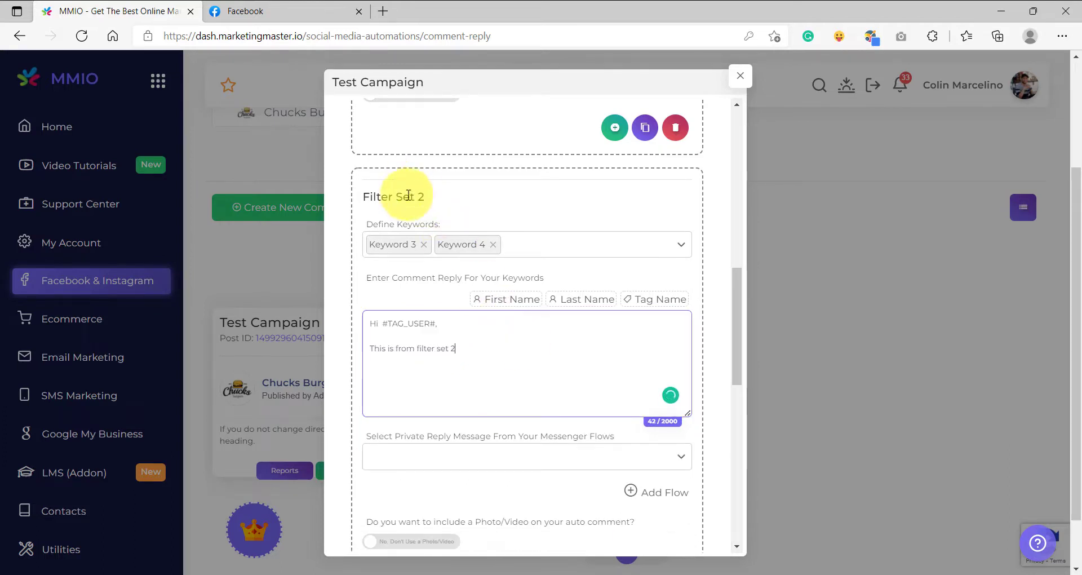
Duplicate Filter Set 2 with its keywords and reply, and compare the copy with the original.
scroll(513, 329, "down", 4)
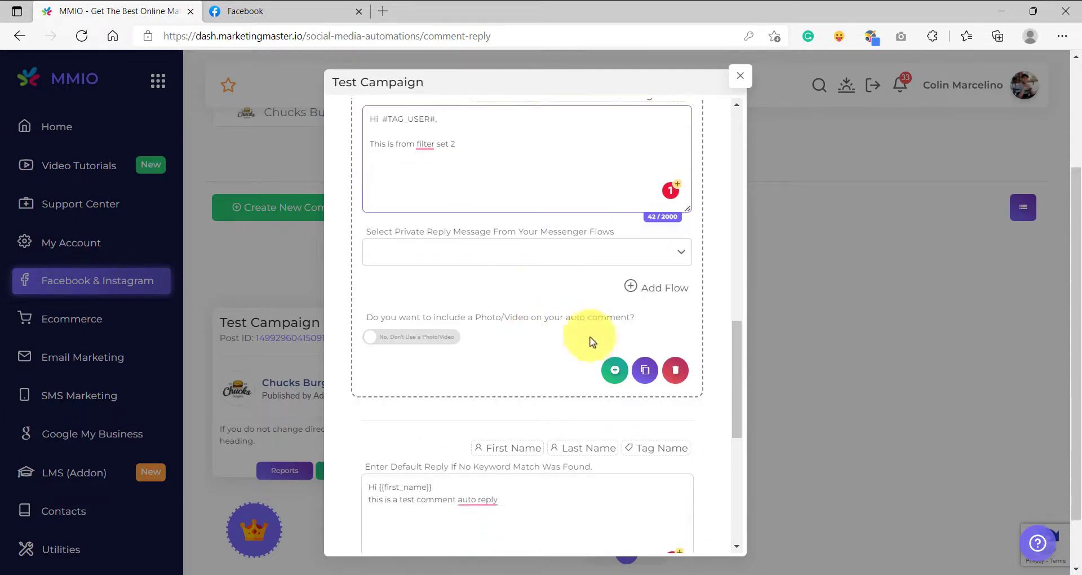
left_click(645, 370)
scroll(466, 376, "down", 3)
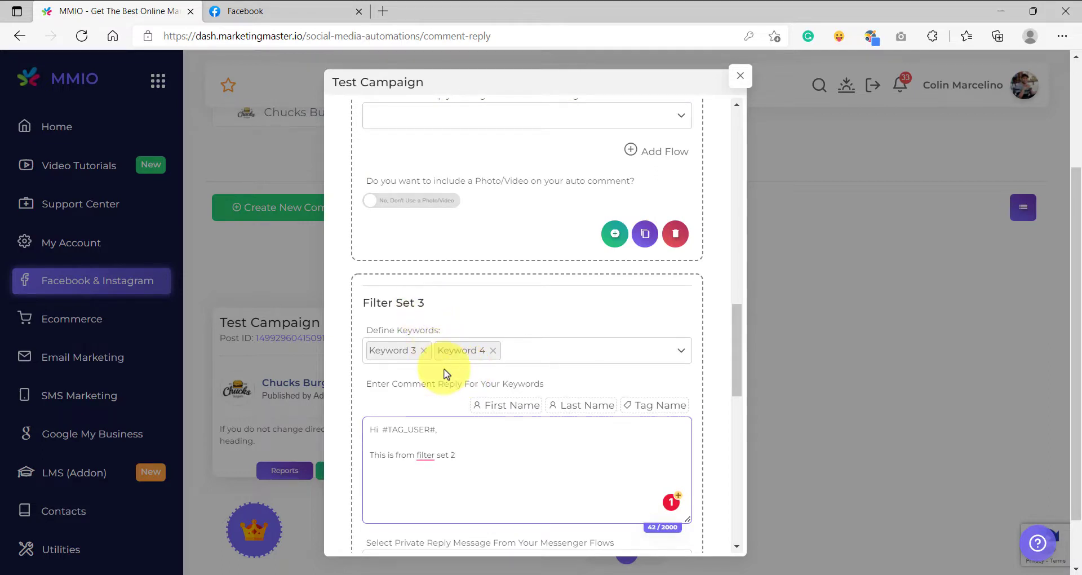
scroll(446, 372, "down", 1)
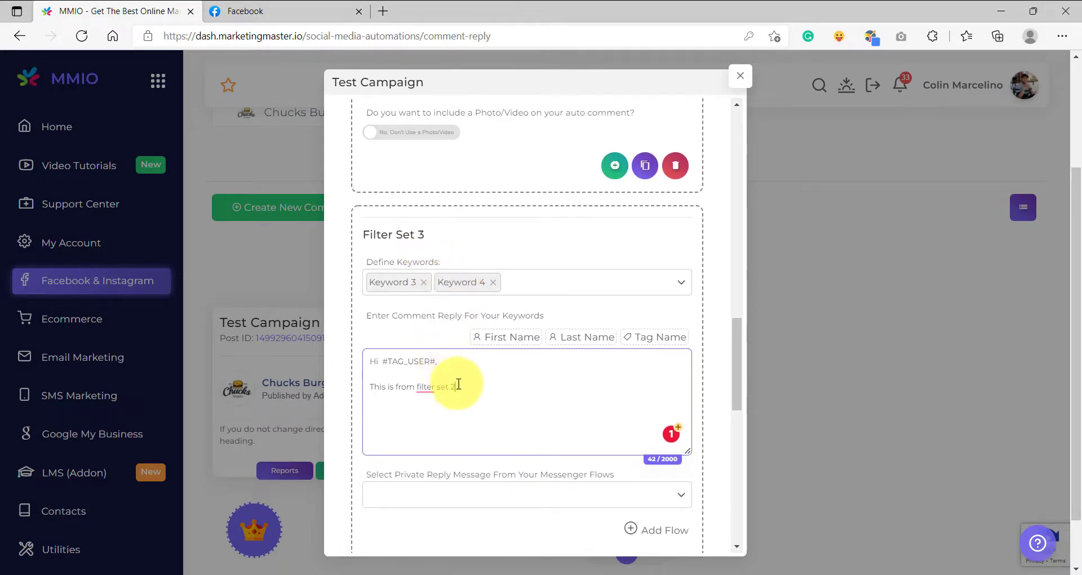
scroll(455, 401, "up", 6)
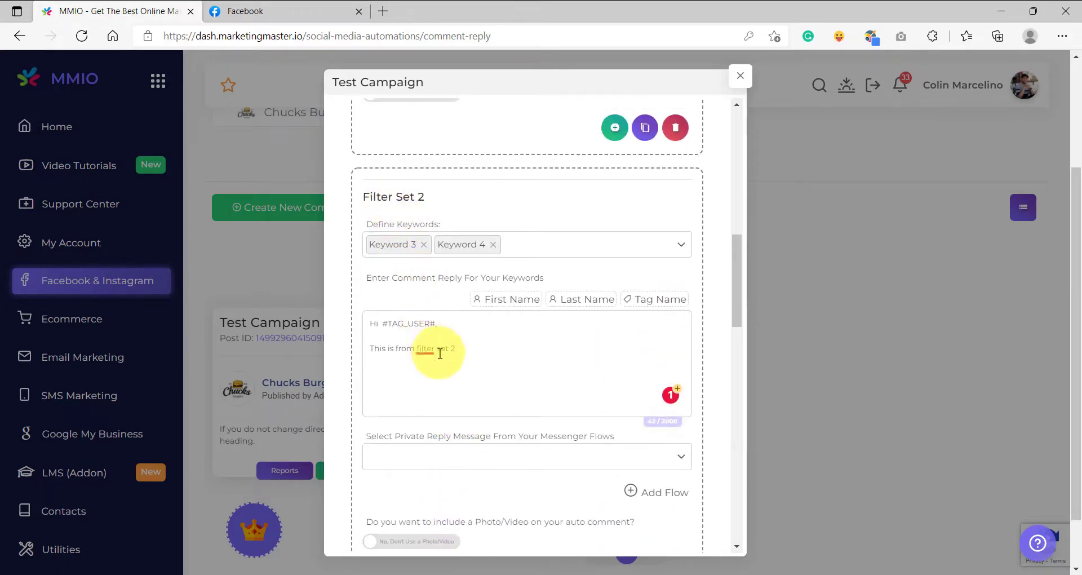
scroll(471, 370, "down", 3)
scroll(472, 370, "down", 2)
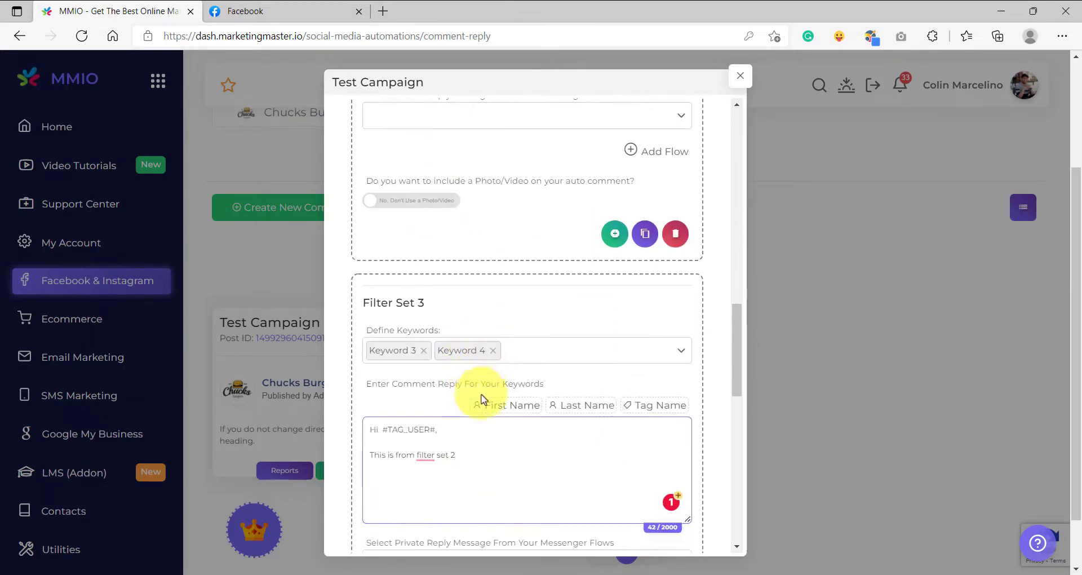
scroll(467, 417, "up", 4)
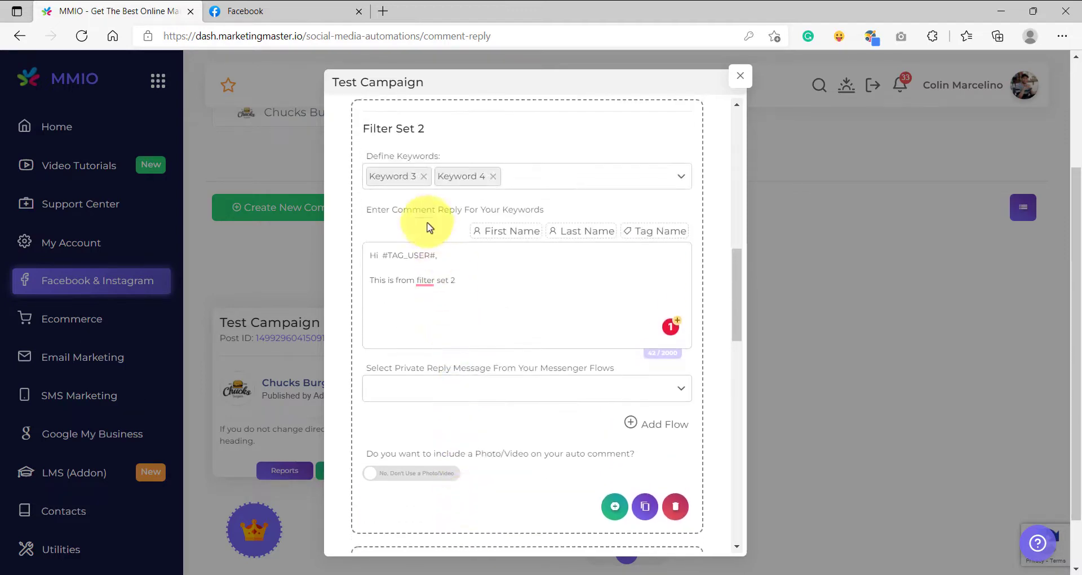
scroll(474, 293, "down", 5)
Remove both duplicated keywords, Keyword 3 and Keyword 4, from Filter Set 3, dismissing the conflict warning.
left_click(421, 284)
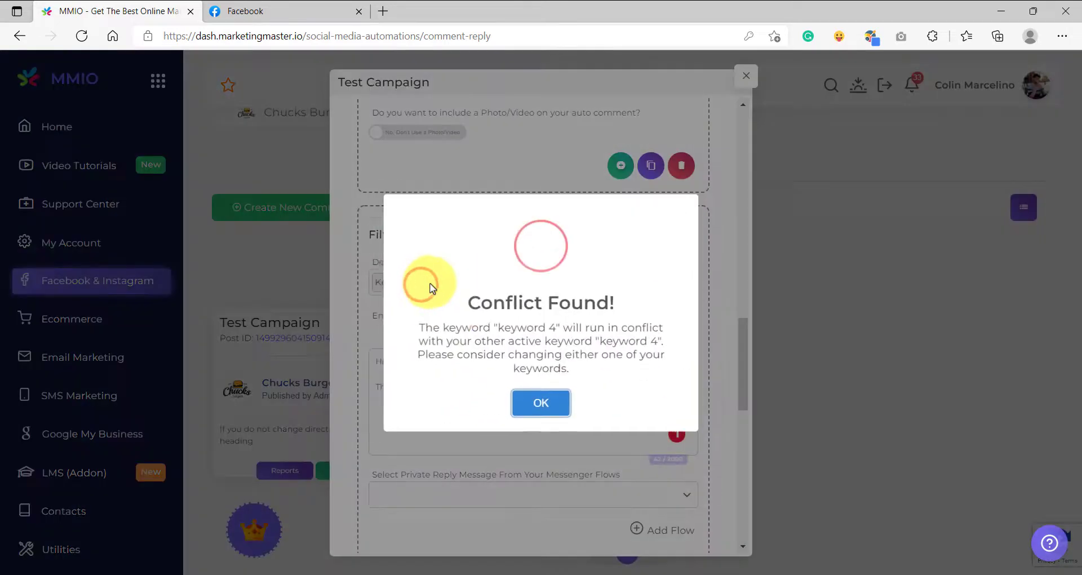
left_click(543, 403)
left_click(426, 285)
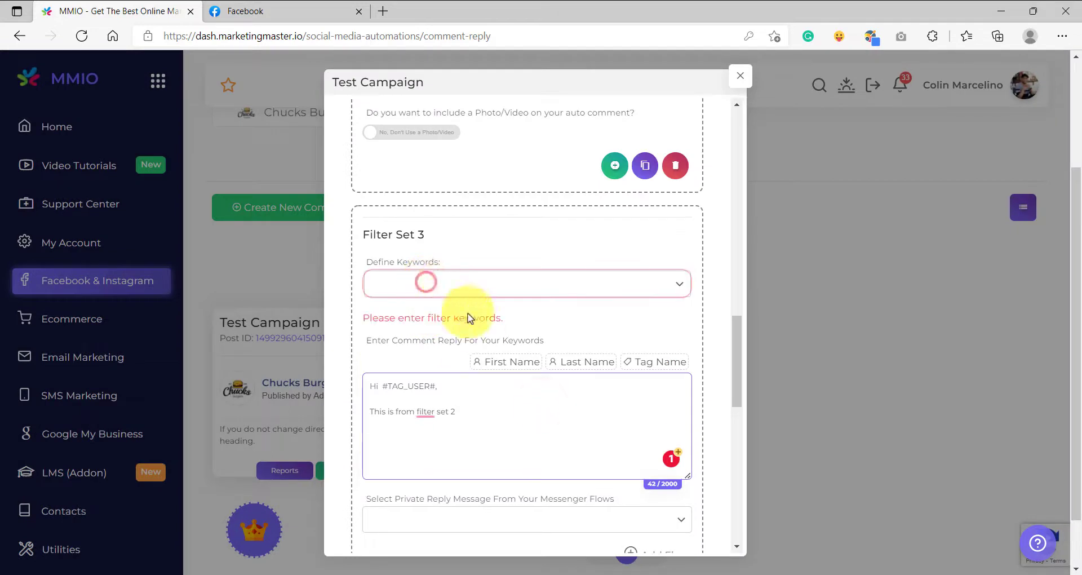
Check the keywords used in the earlier filter sets and add "Keyword 5" to Filter Set 3.
scroll(456, 290, "up", 6)
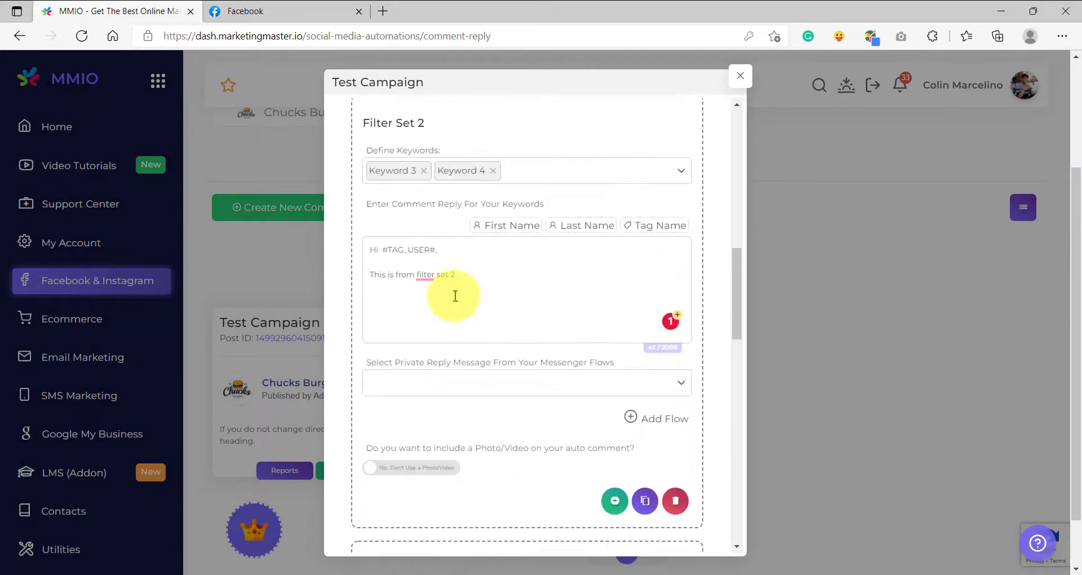
scroll(417, 232, "up", 8)
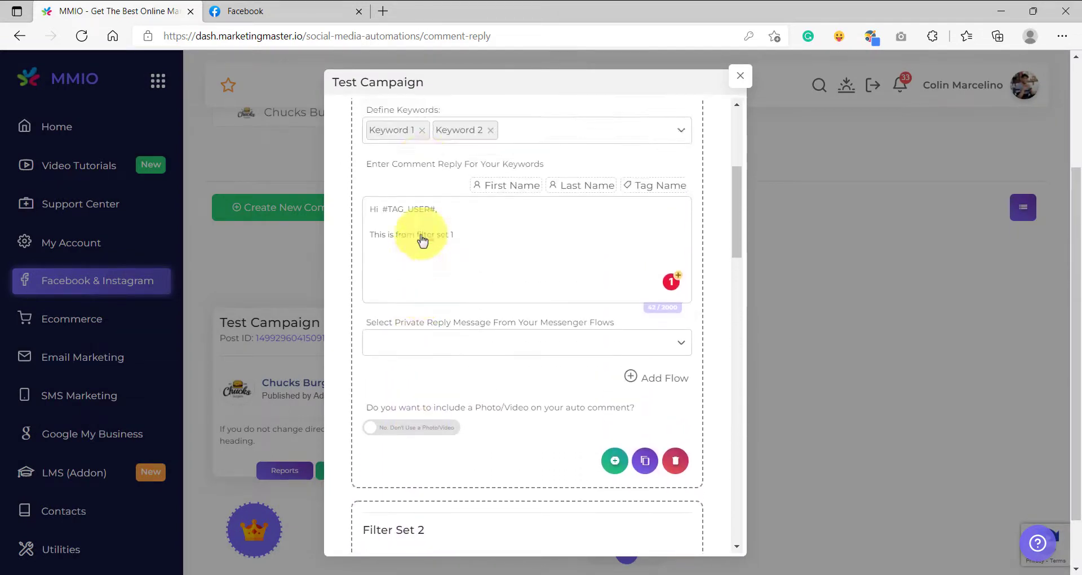
scroll(420, 226, "down", 8)
scroll(434, 273, "down", 6)
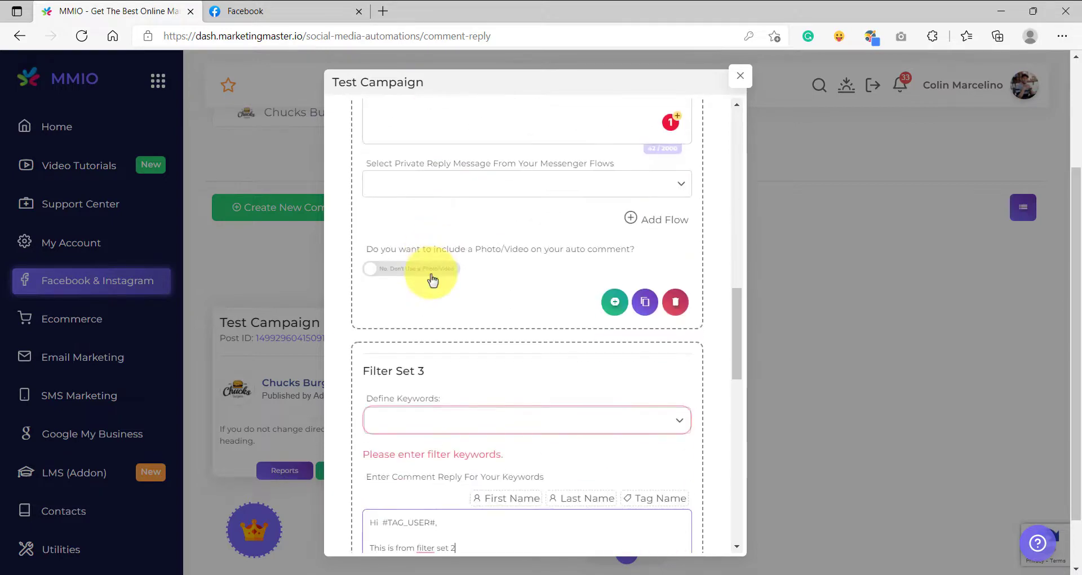
scroll(408, 421, "down", 3)
left_click(425, 285)
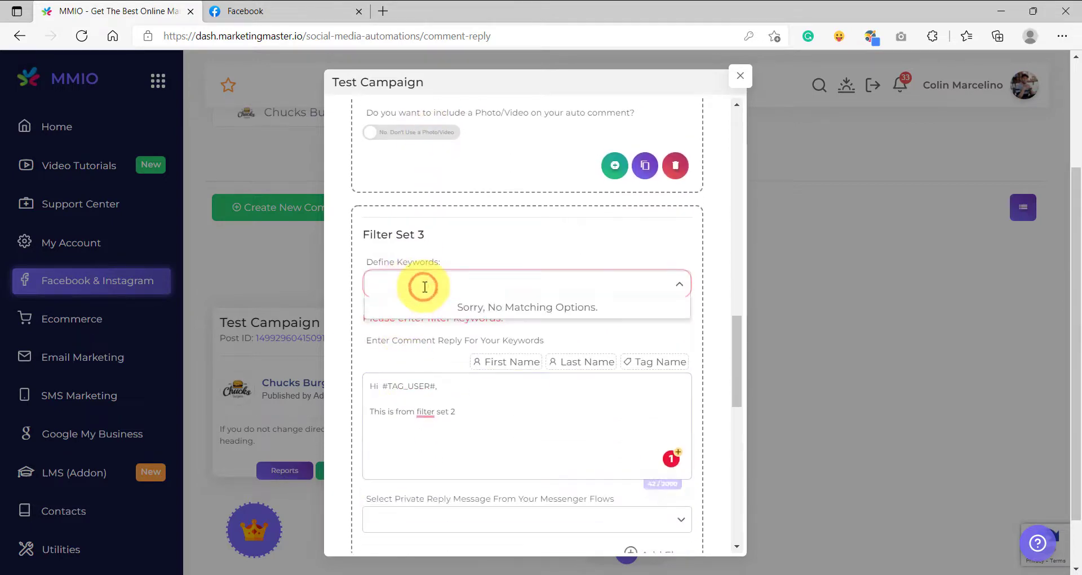
type("keyw")
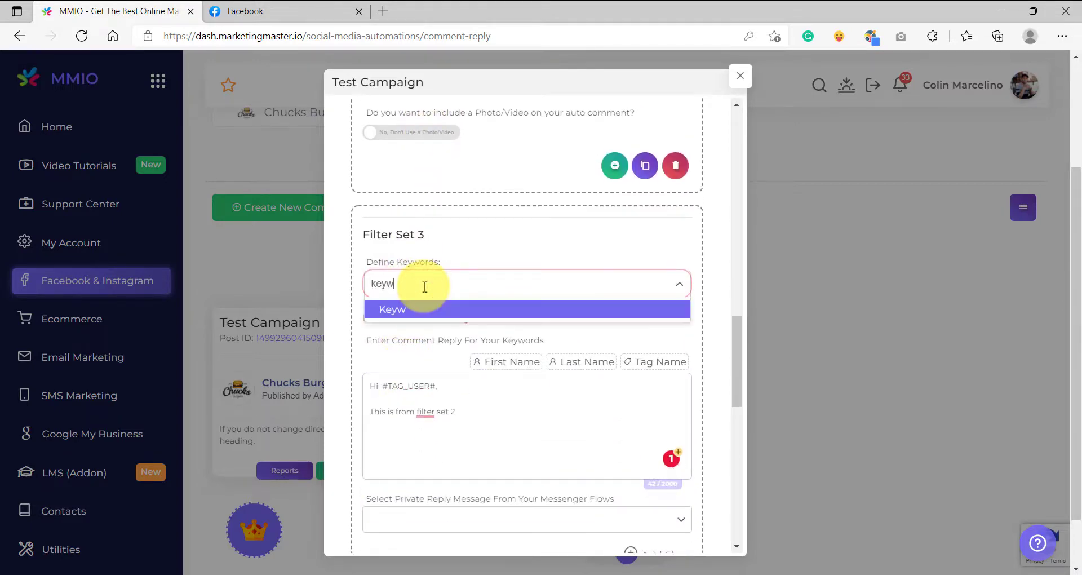
type("ord 5")
left_click(422, 320)
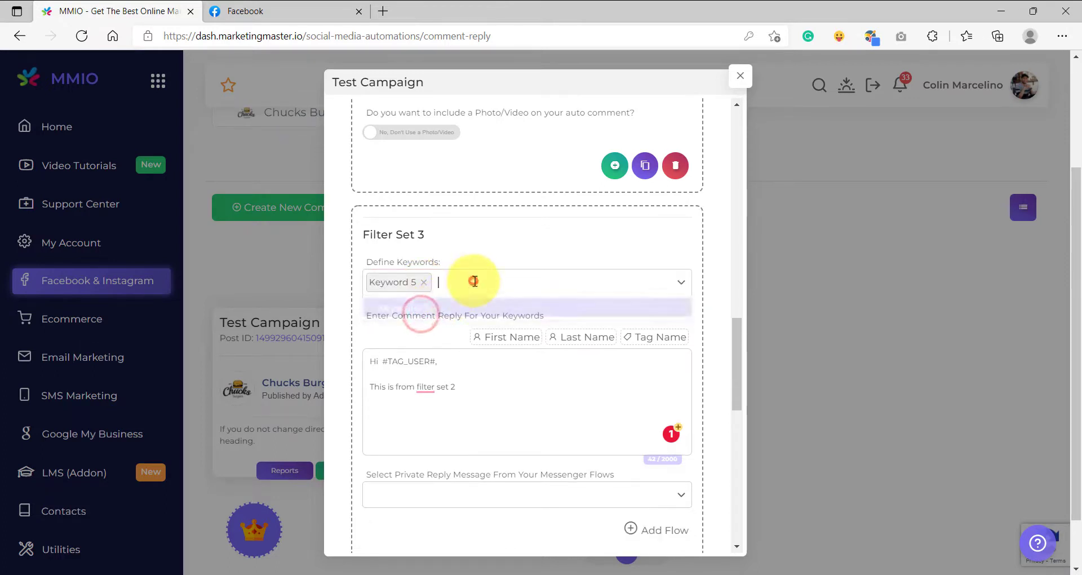
Add "Keyword 6" to Filter Set 3 and review the keywords and replies of the earlier filter sets.
type("keyword 6")
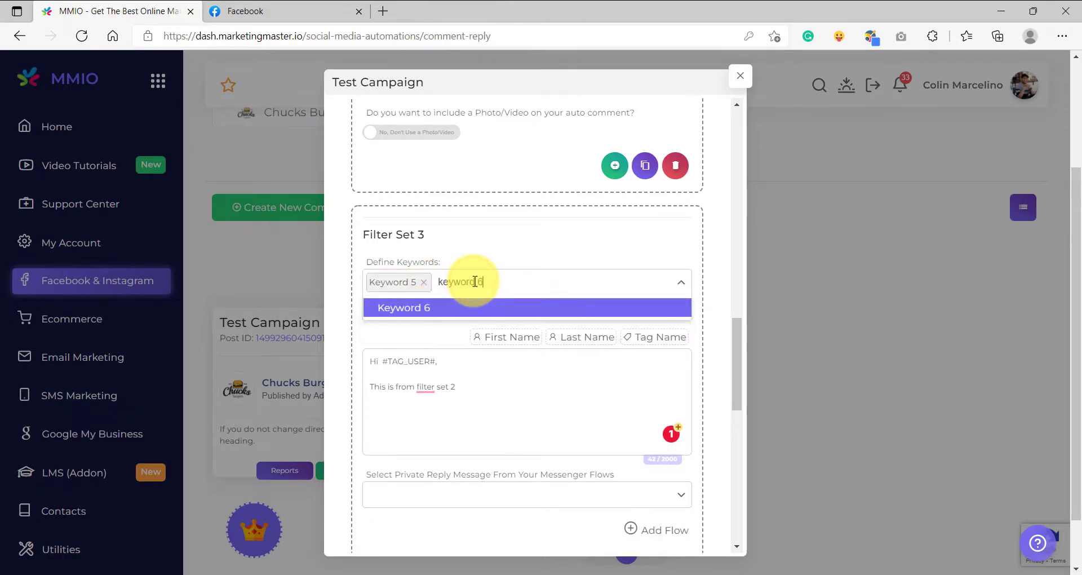
left_click(464, 308)
scroll(457, 383, "up", 15)
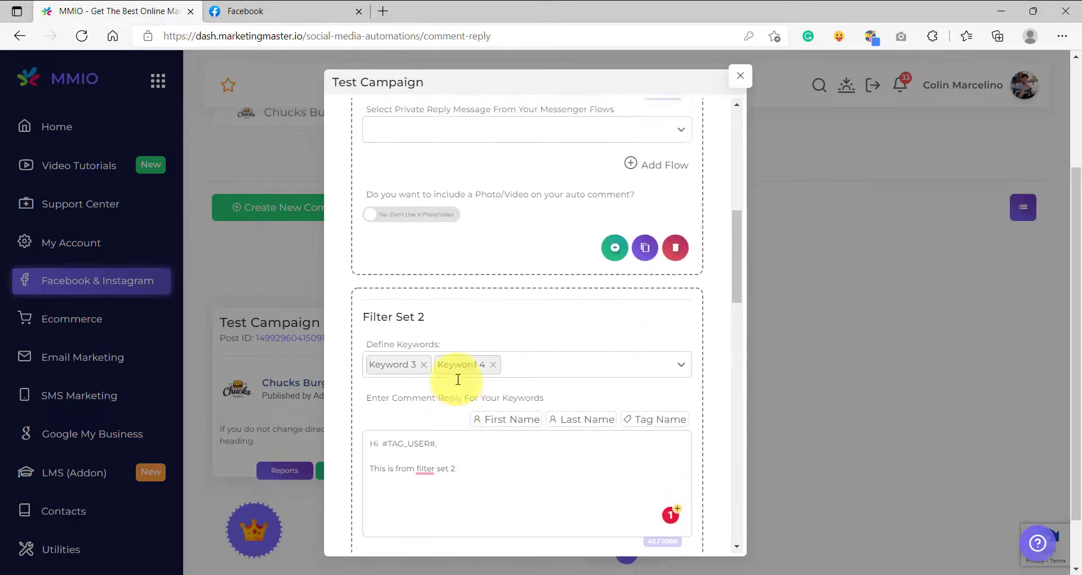
scroll(488, 299, "down", 10)
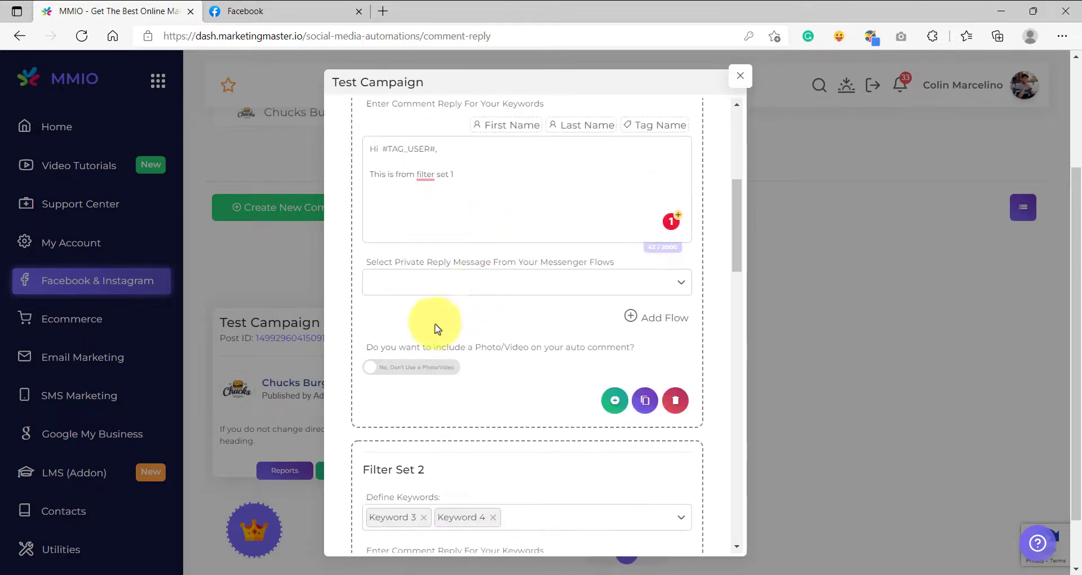
scroll(456, 399, "down", 4)
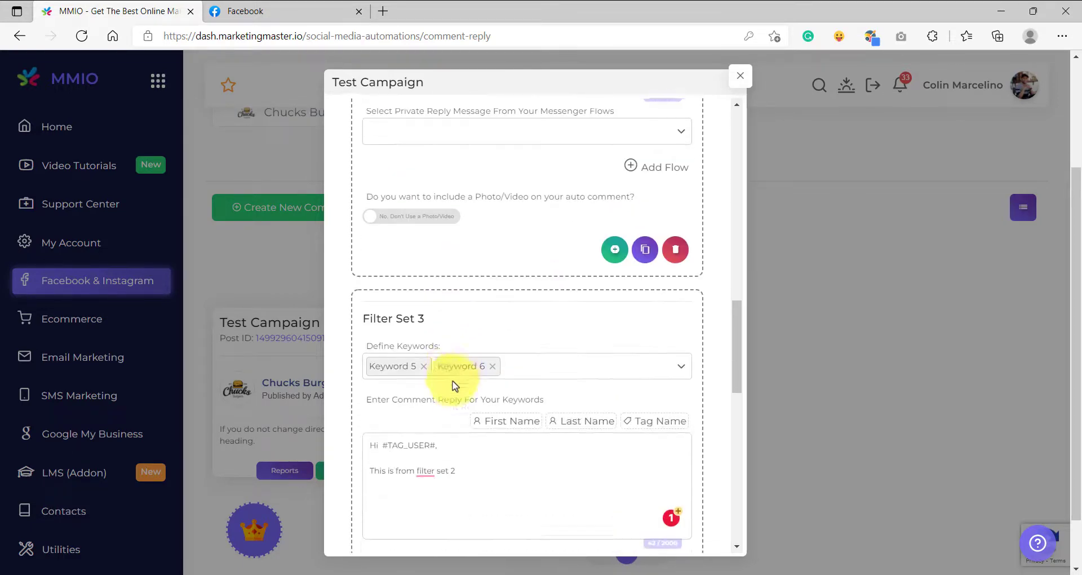
Change the second line of Filter Set 3's comment reply to "This is from filter set 3" and save the campaign.
left_click(468, 389)
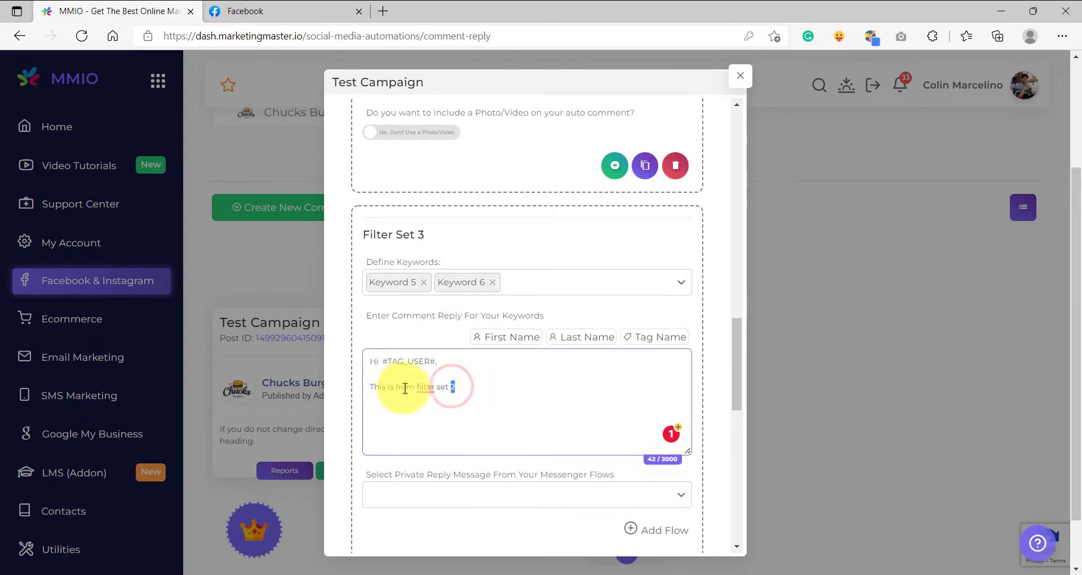
type("3")
scroll(483, 394, "down", 5)
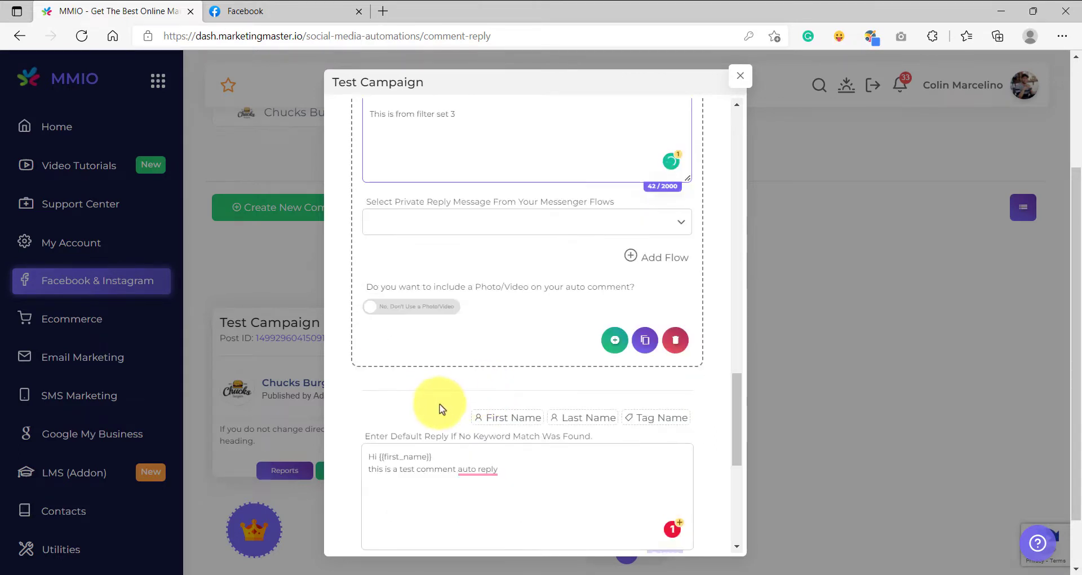
scroll(435, 397, "down", 5)
left_click(407, 470)
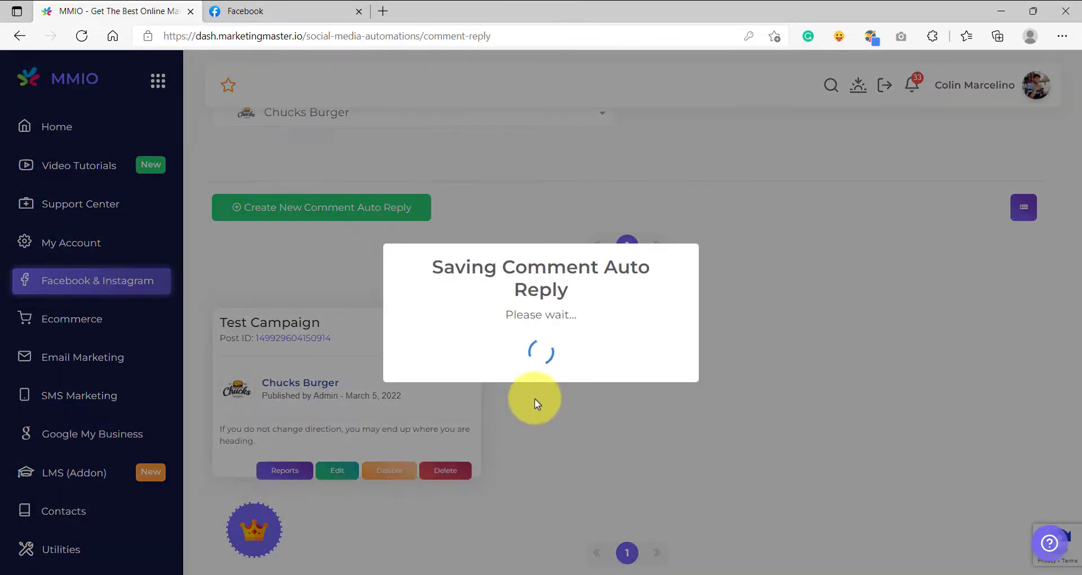
left_click(541, 392)
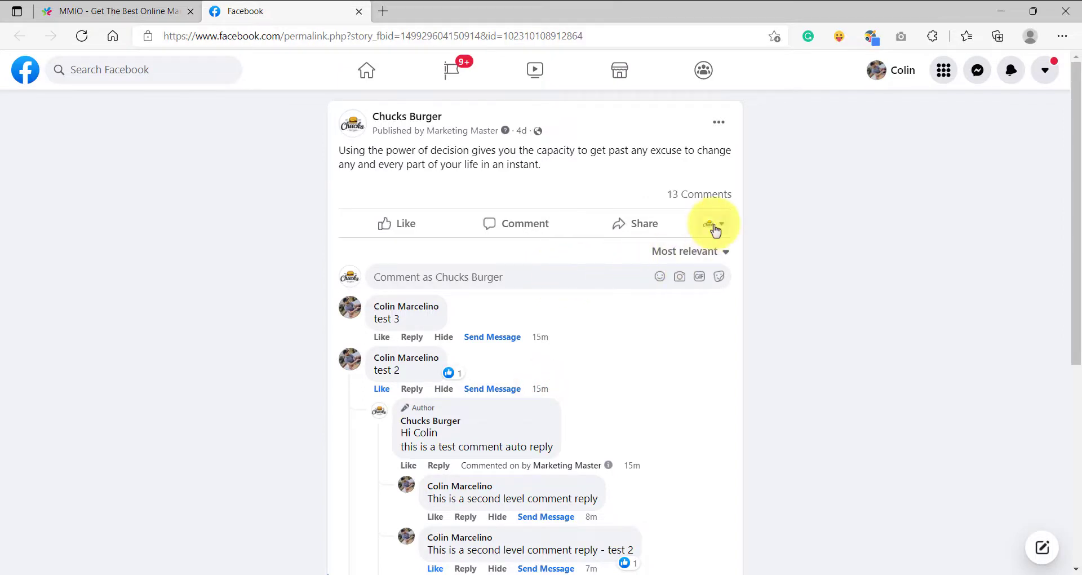
On the Chucks Burger Facebook post, switch to the personal profile and post the comment "keyword 1".
left_click(713, 226)
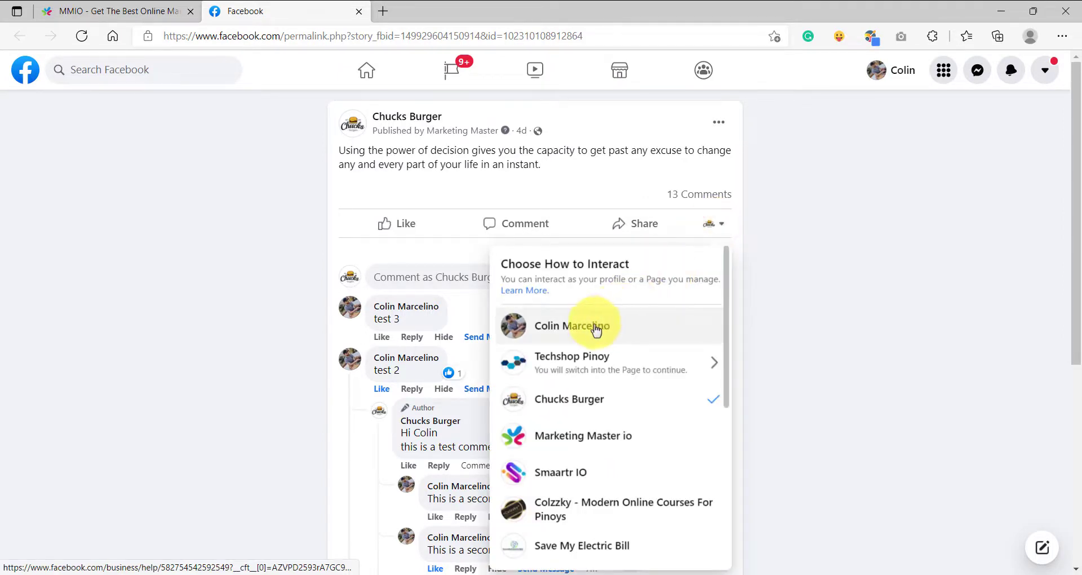
left_click(599, 327)
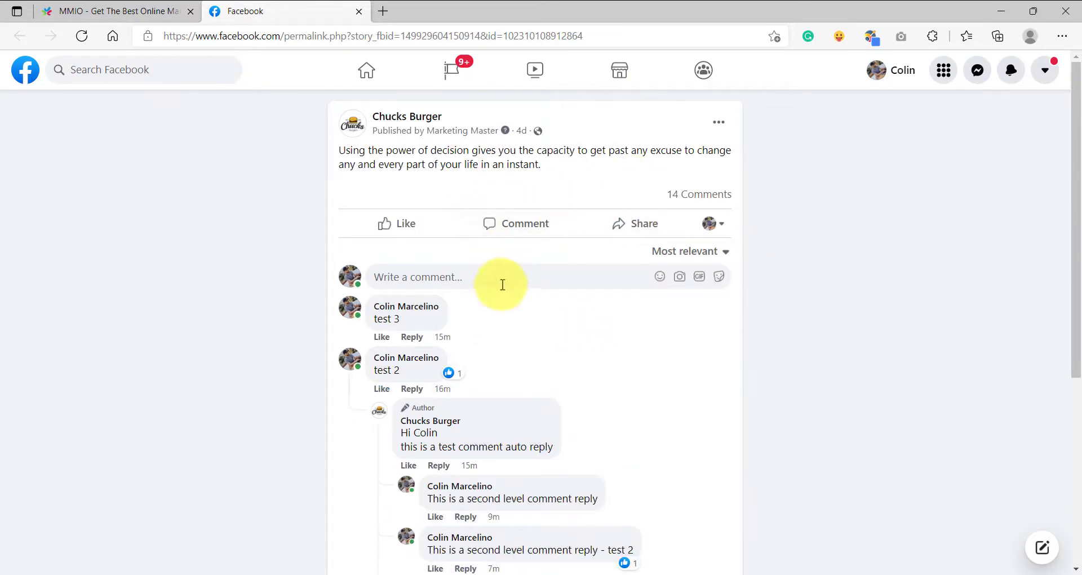
left_click(483, 273)
type("keyword 1")
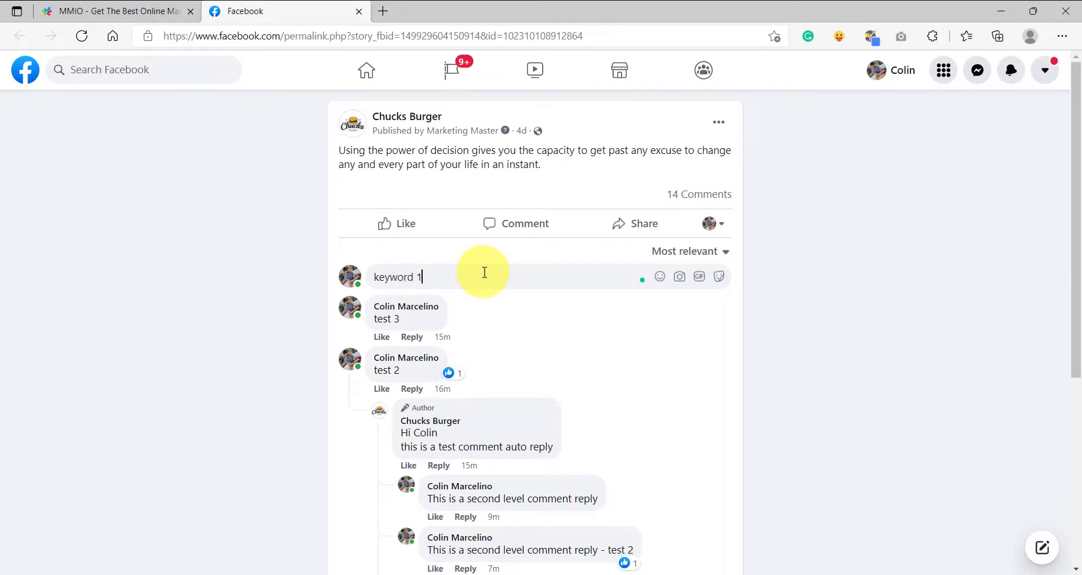
key("Return")
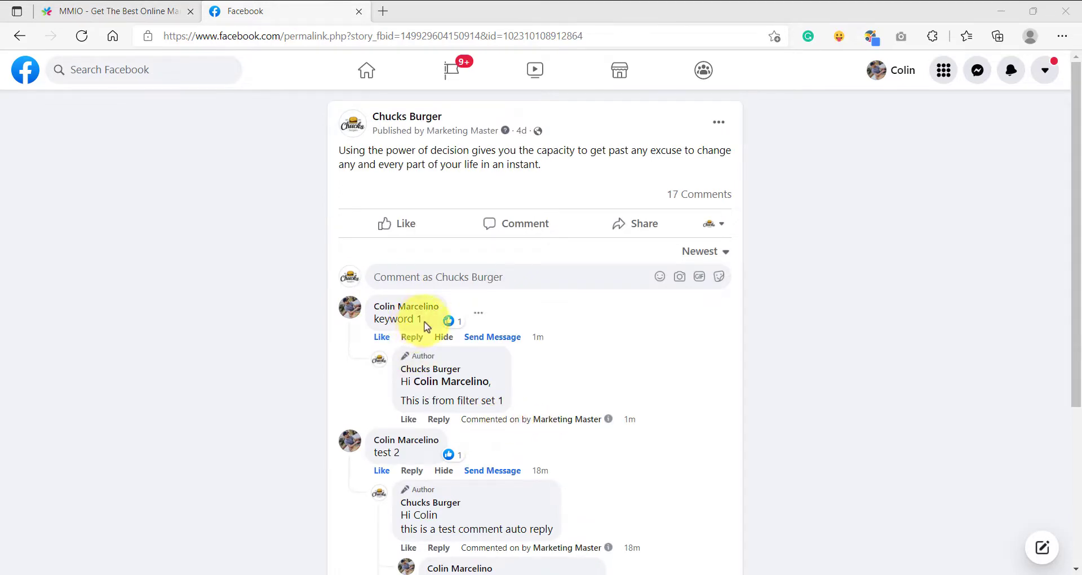
Compare the automatic reply under the "keyword 1" comment with Filter Set 1's keywords and reply in the MMIO Test Campaign settings.
left_click_drag(423, 319, 374, 319)
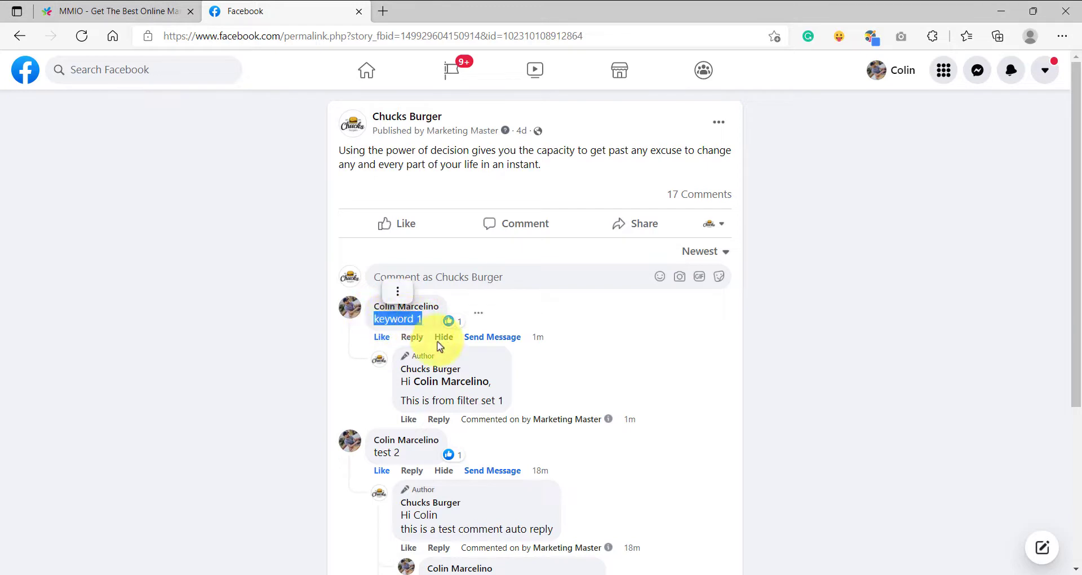
left_click_drag(400, 400, 498, 400)
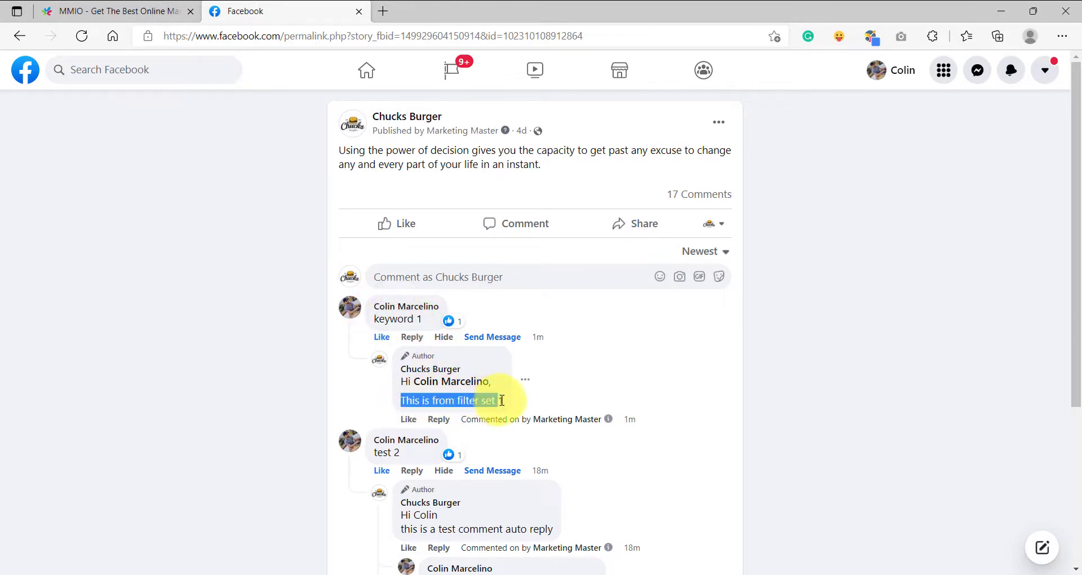
left_click(127, 12)
left_click(337, 407)
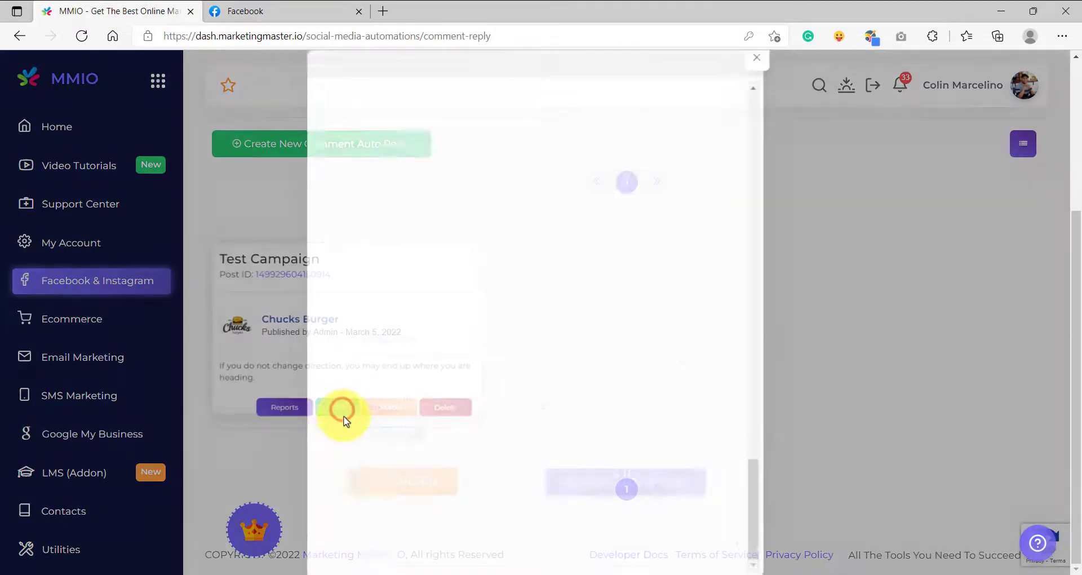
scroll(477, 374, "up", 8)
scroll(478, 376, "up", 3)
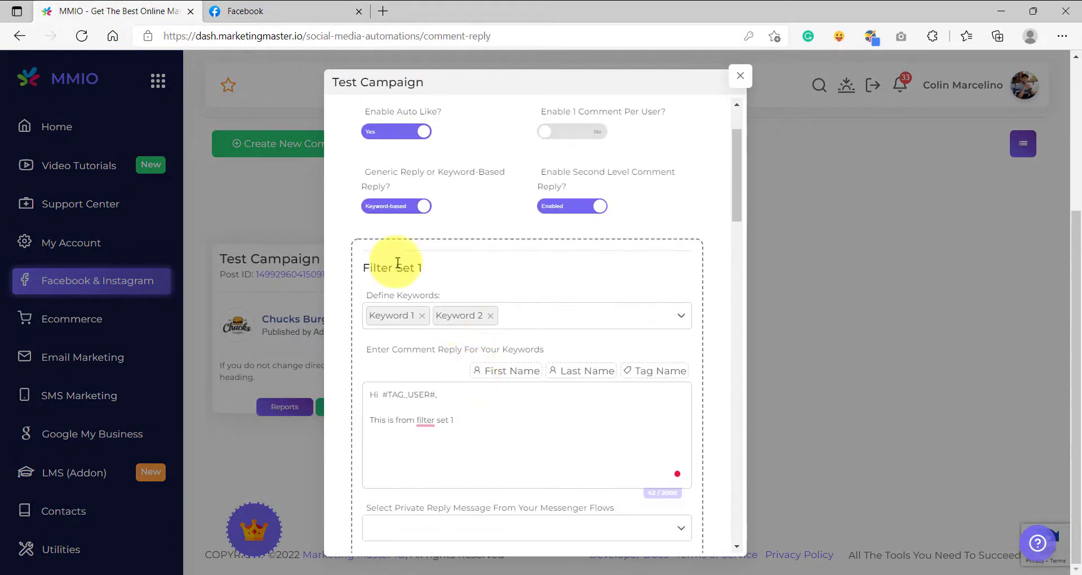
scroll(398, 266, "down", 1)
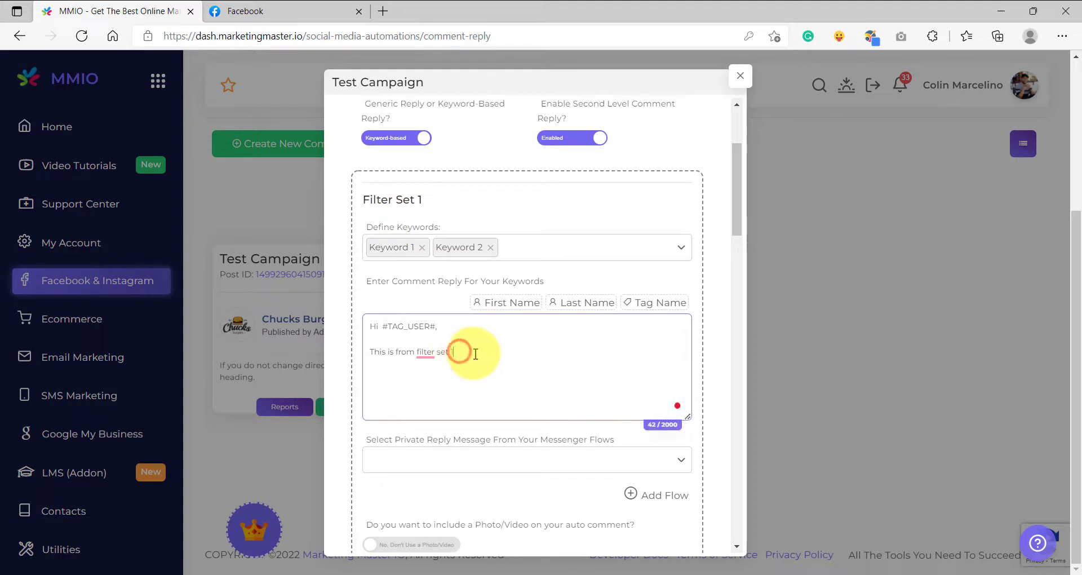
left_click_drag(466, 353, 434, 327)
left_click(499, 357)
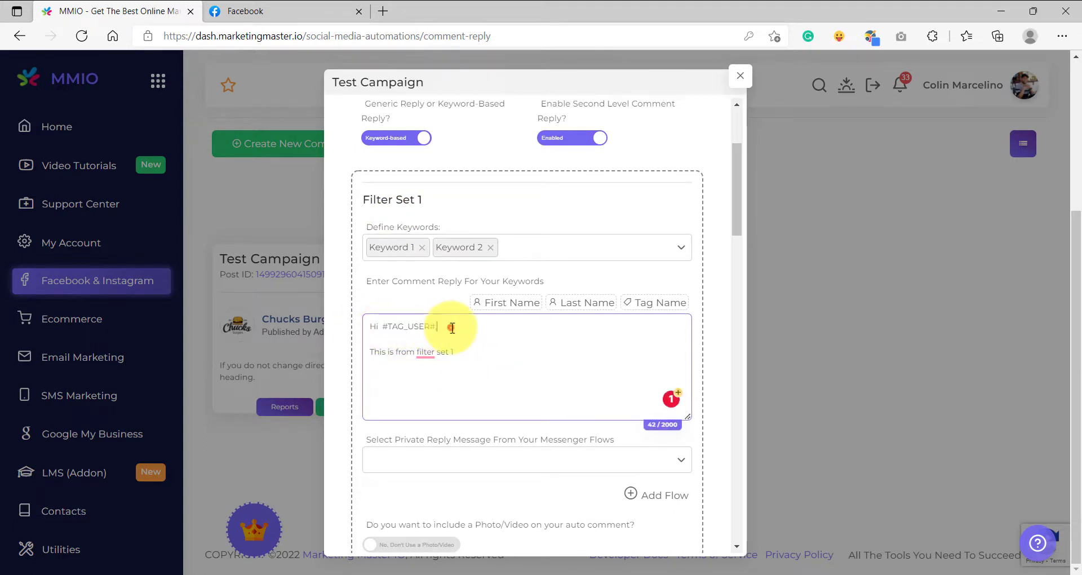
left_click(450, 327)
Check how the tagged user name appears in the Facebook auto-reply against the name tag options in Filter Set 1.
left_click(276, 11)
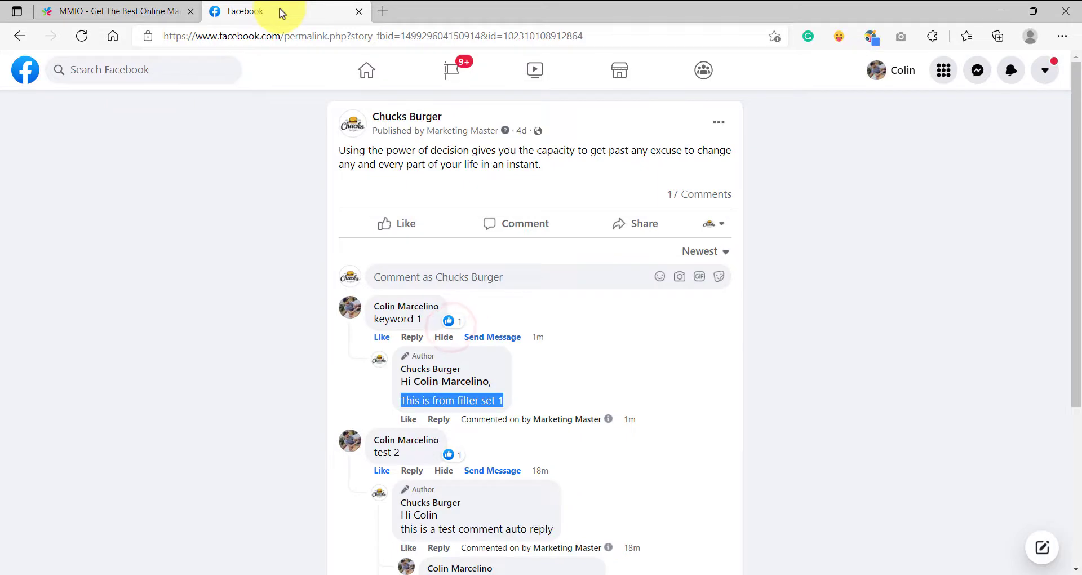
left_click(821, 366)
mouse_move(436, 388)
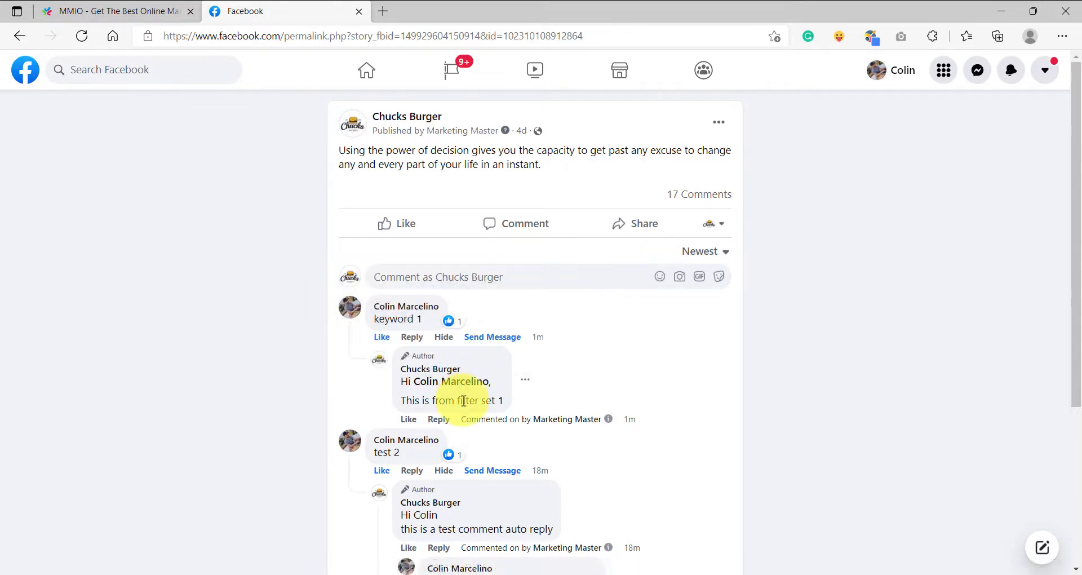
left_click(121, 10)
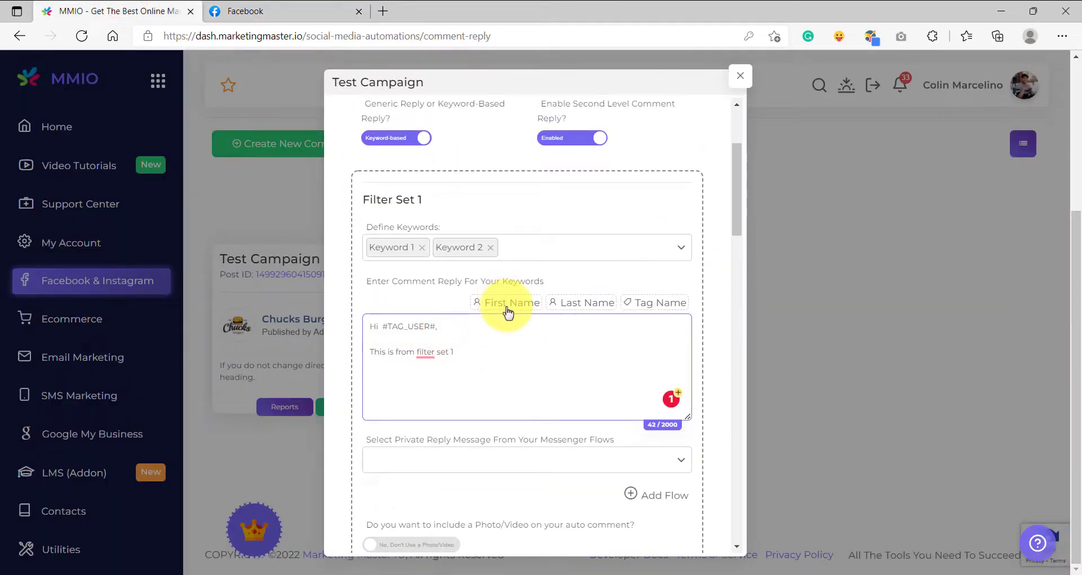
Return to the Facebook post, switch to the personal profile and post the comment "keyword 4", reusing the "keyword 1" text.
left_click(257, 12)
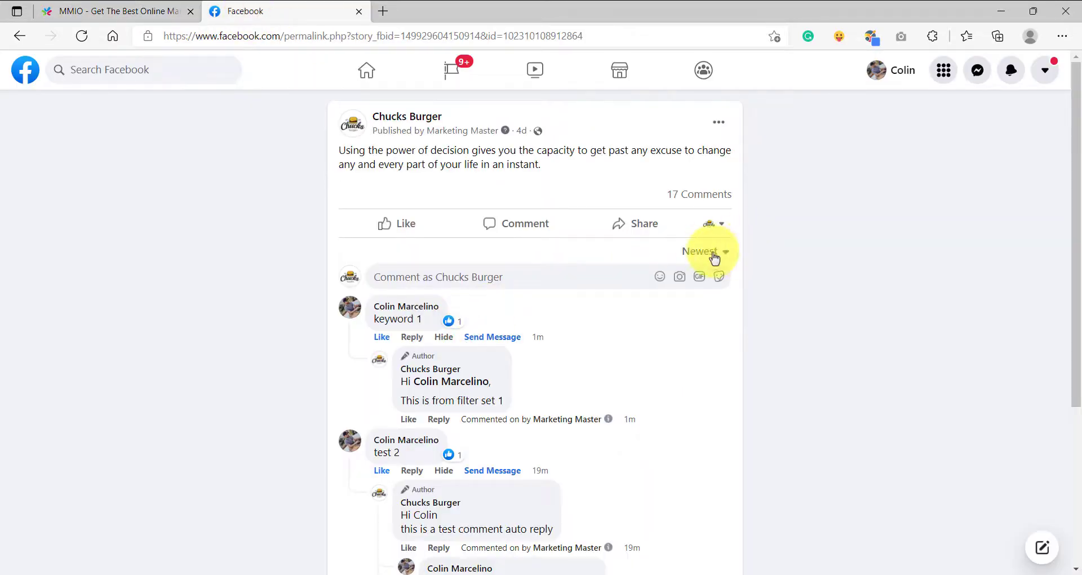
left_click(714, 224)
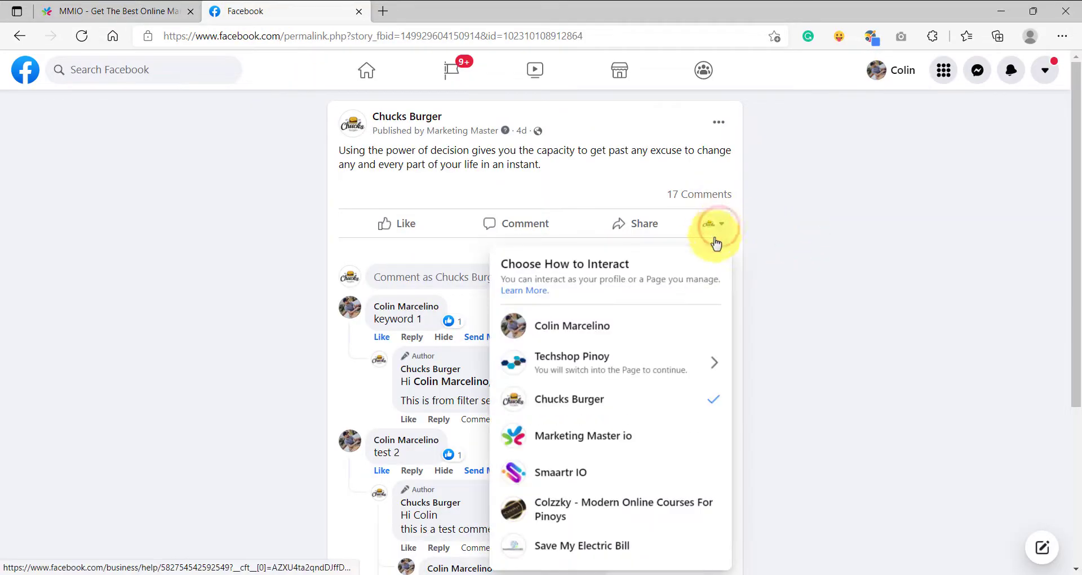
left_click(602, 327)
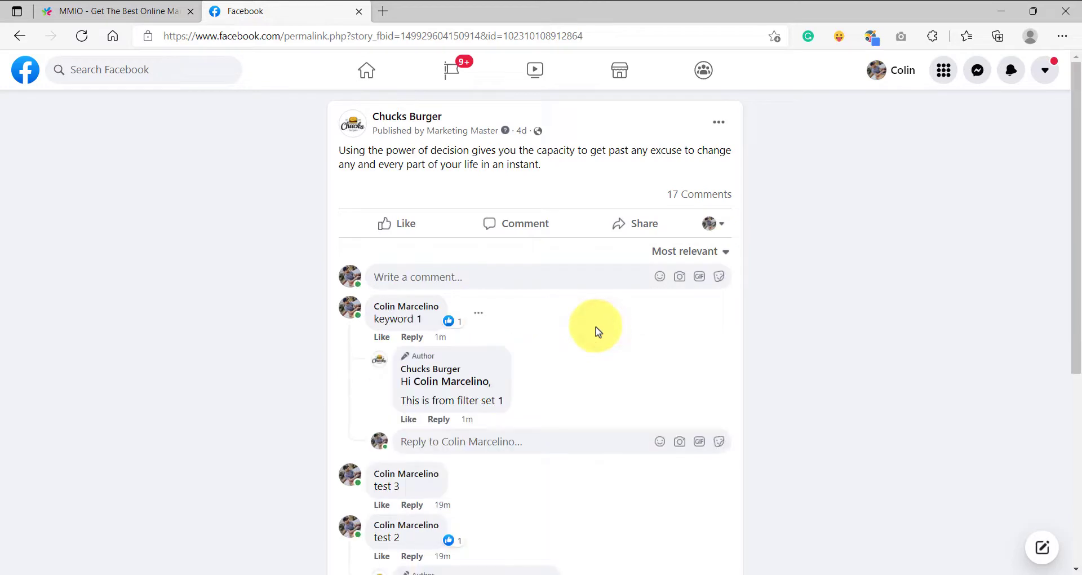
left_click_drag(423, 319, 371, 320)
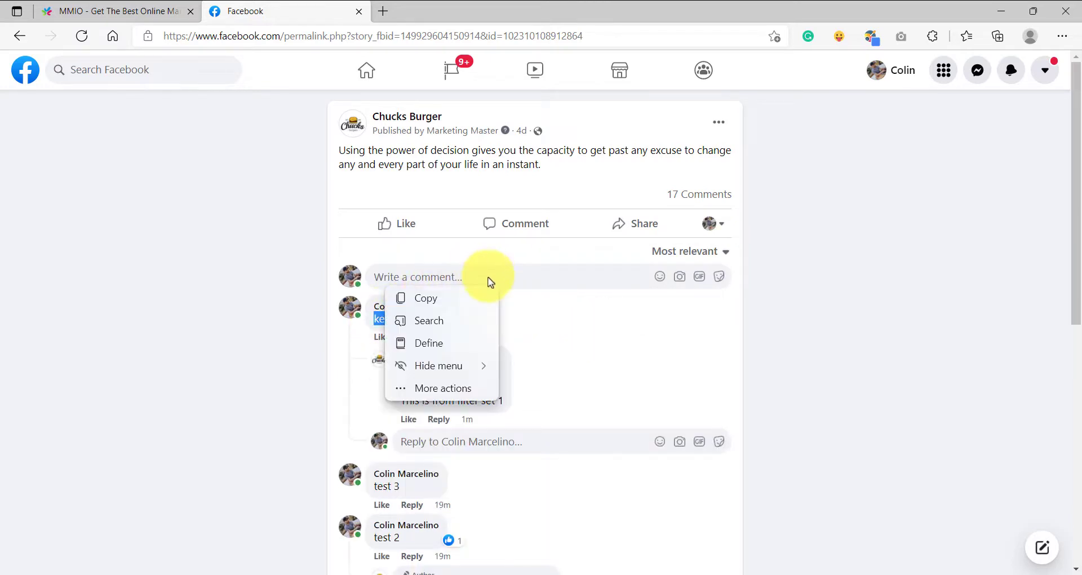
key("ctrl+c")
left_click(522, 278)
key("ctrl+v")
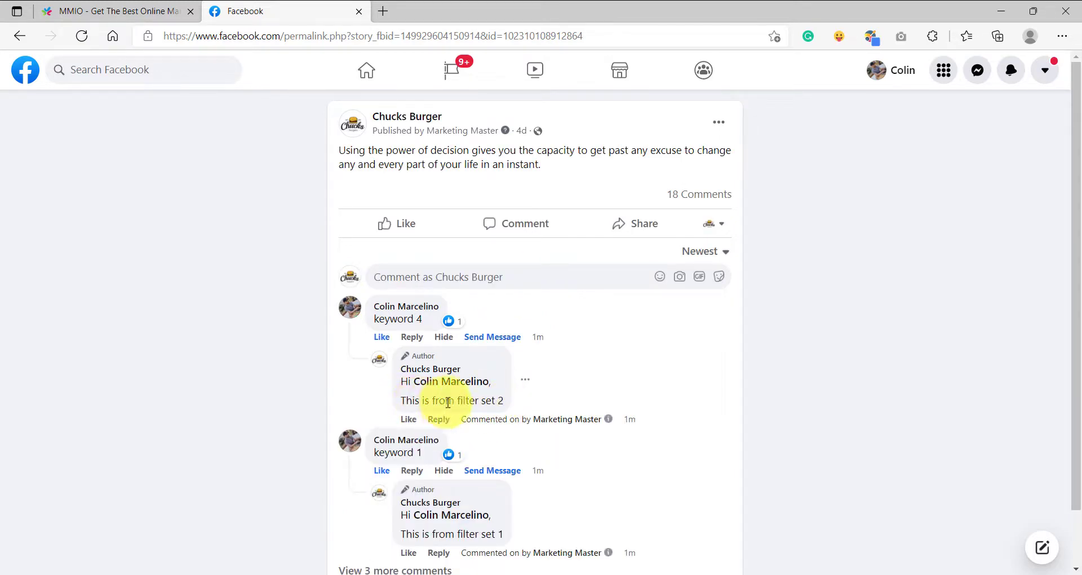
Compare the automatic reply under the "keyword 4" comment with Filter Set 2's keywords and reply in the MMIO campaign settings.
left_click_drag(455, 402, 496, 401)
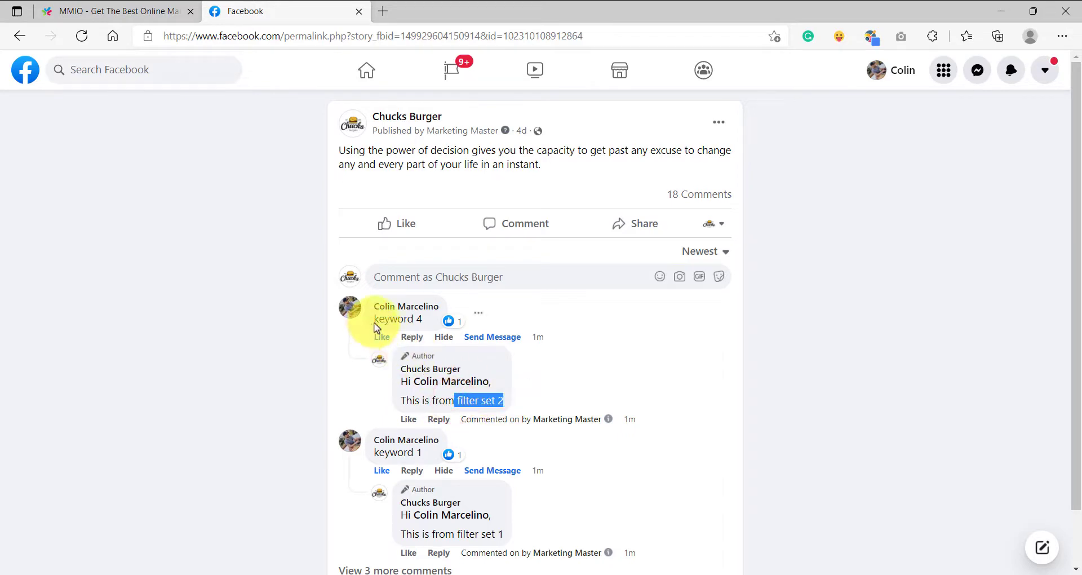
left_click_drag(375, 319, 423, 319)
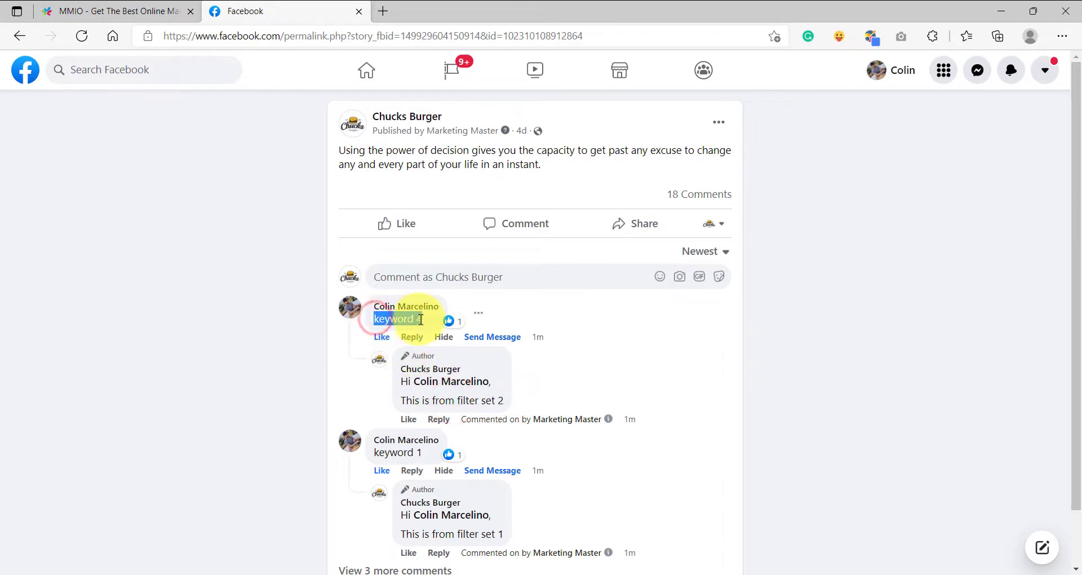
left_click(135, 12)
scroll(459, 374, "down", 7)
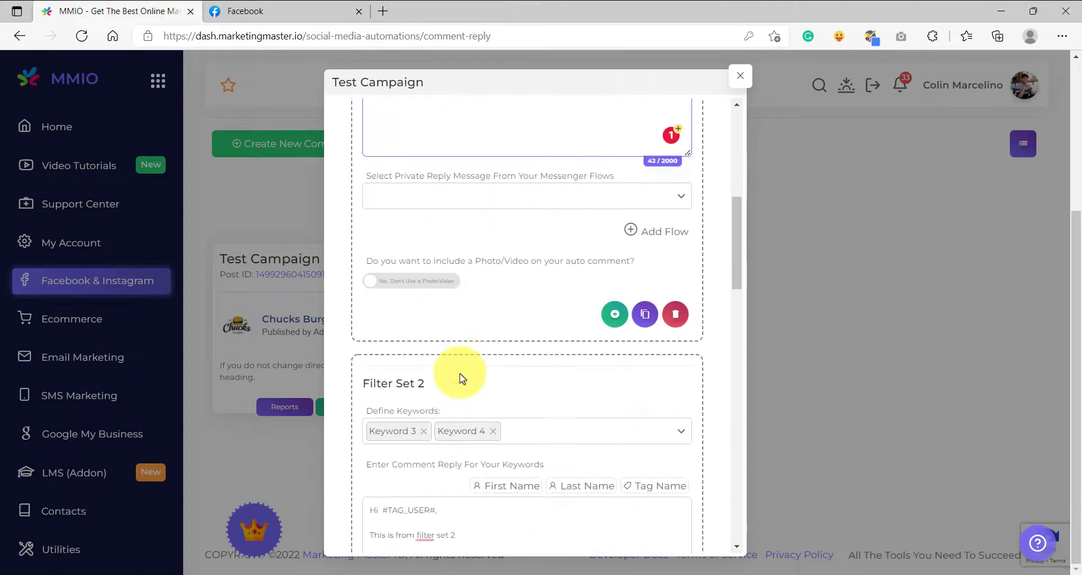
left_click_drag(364, 237, 427, 238)
scroll(437, 341, "down", 1)
left_click_drag(466, 321, 369, 321)
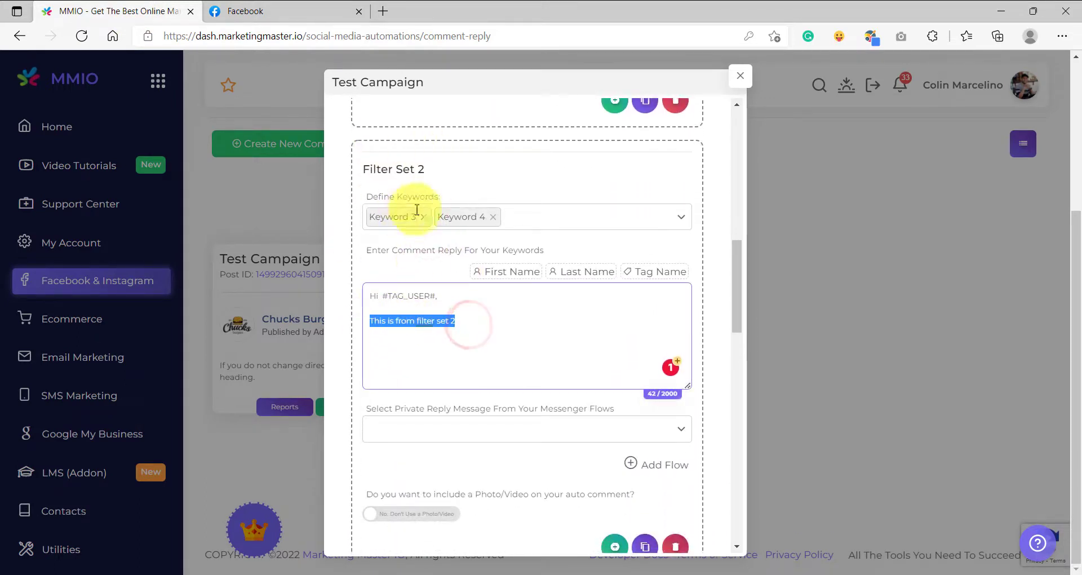
left_click(379, 317)
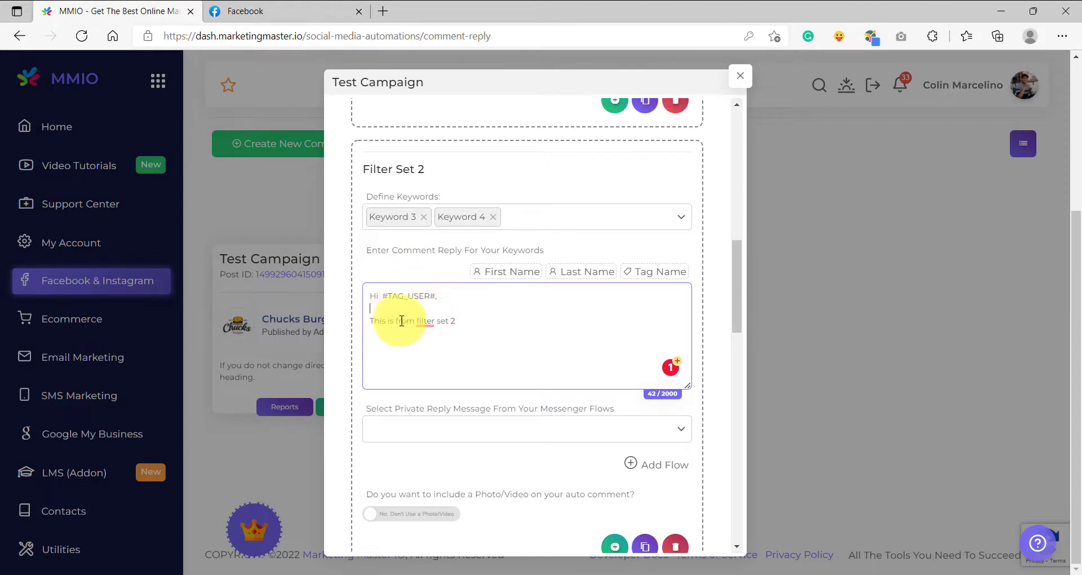
left_click_drag(461, 321, 368, 321)
left_click(476, 321)
Return to the Facebook post, switch to the personal profile and post the comment "keyword 5".
left_click(273, 12)
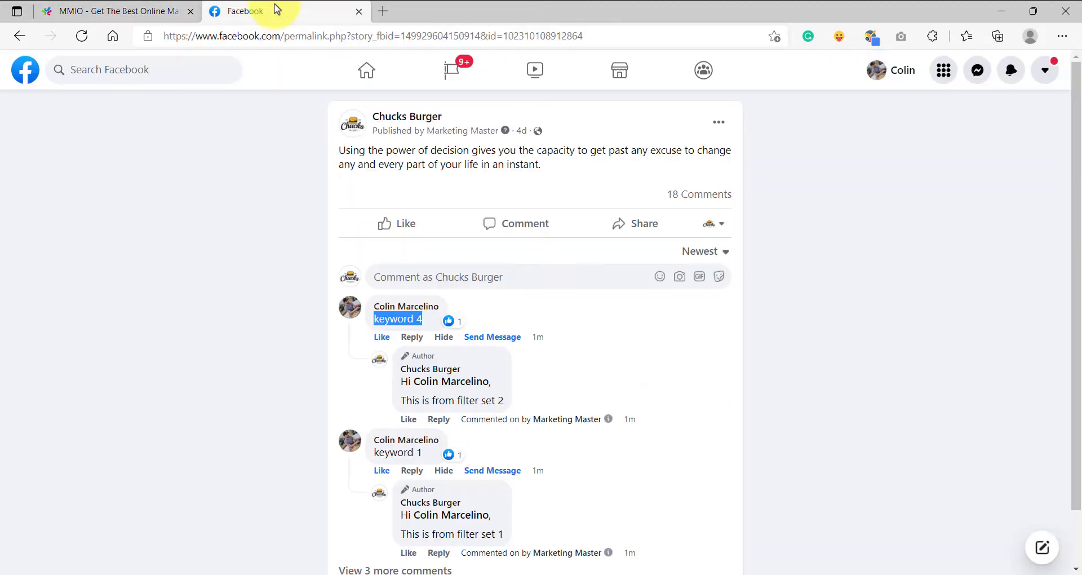
left_click(715, 224)
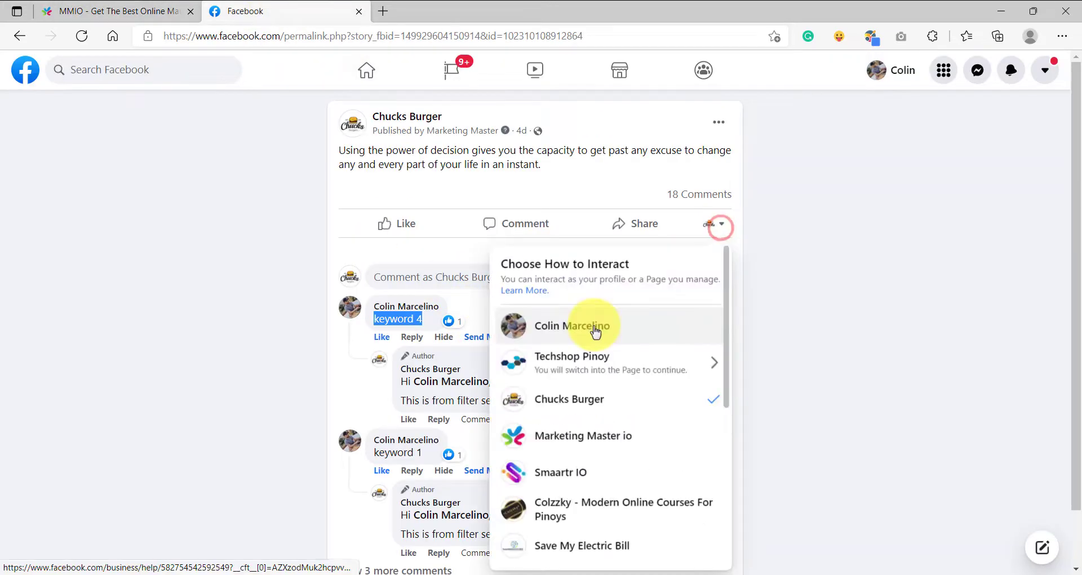
left_click(595, 333)
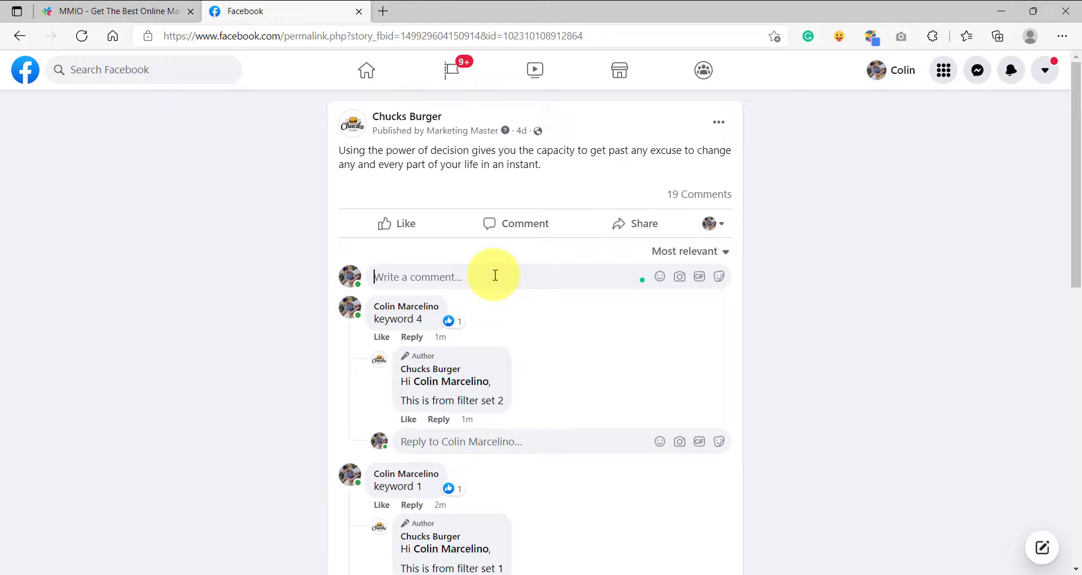
triple_click(412, 320)
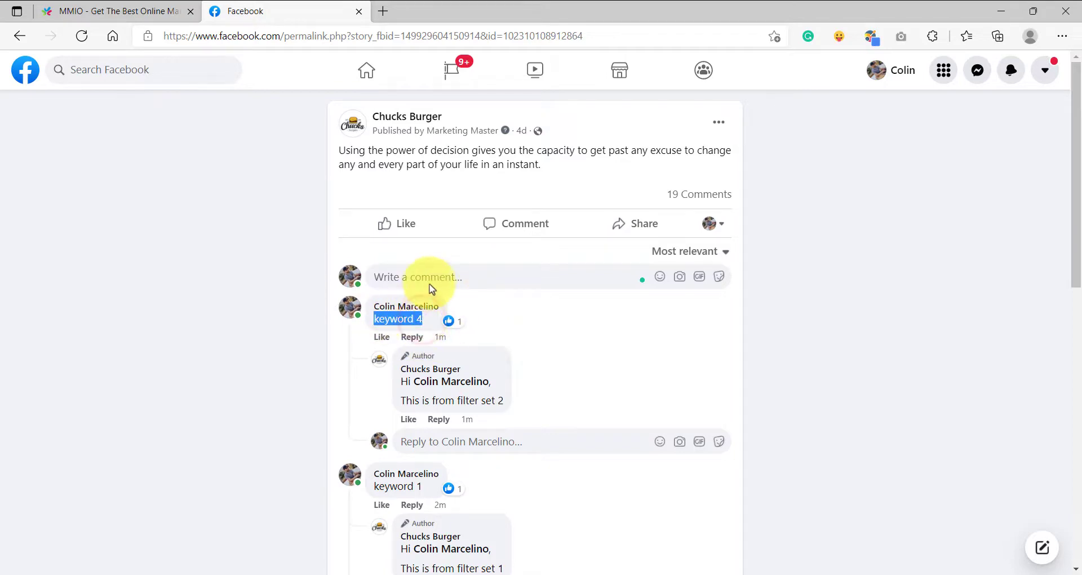
left_click(446, 278)
type("keyword 1")
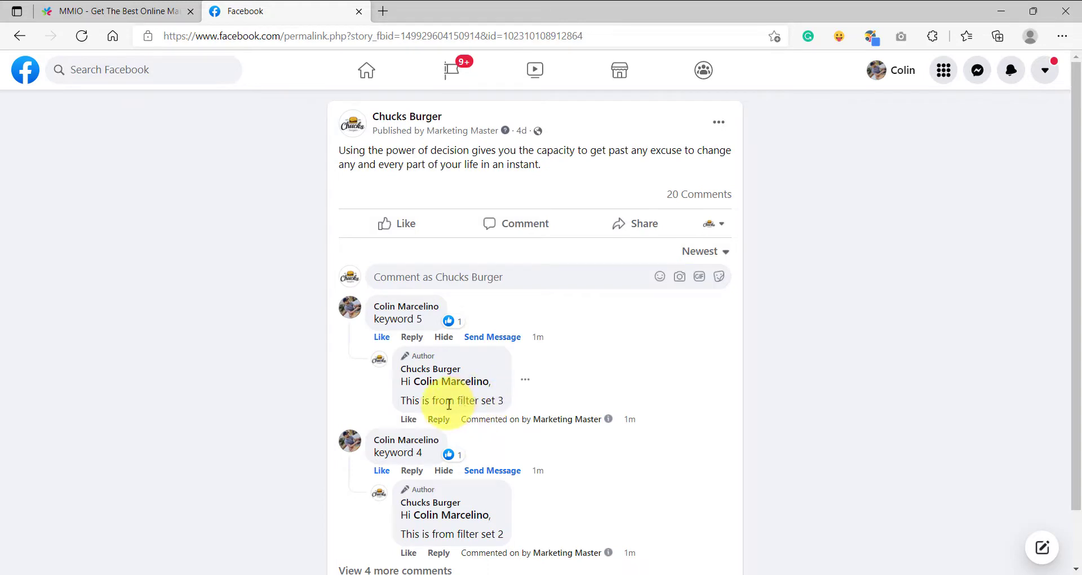
Compare the automatic reply under the "keyword 5" comment with Filter Set 3's keywords and reply in the MMIO campaign settings.
left_click_drag(504, 400, 457, 401)
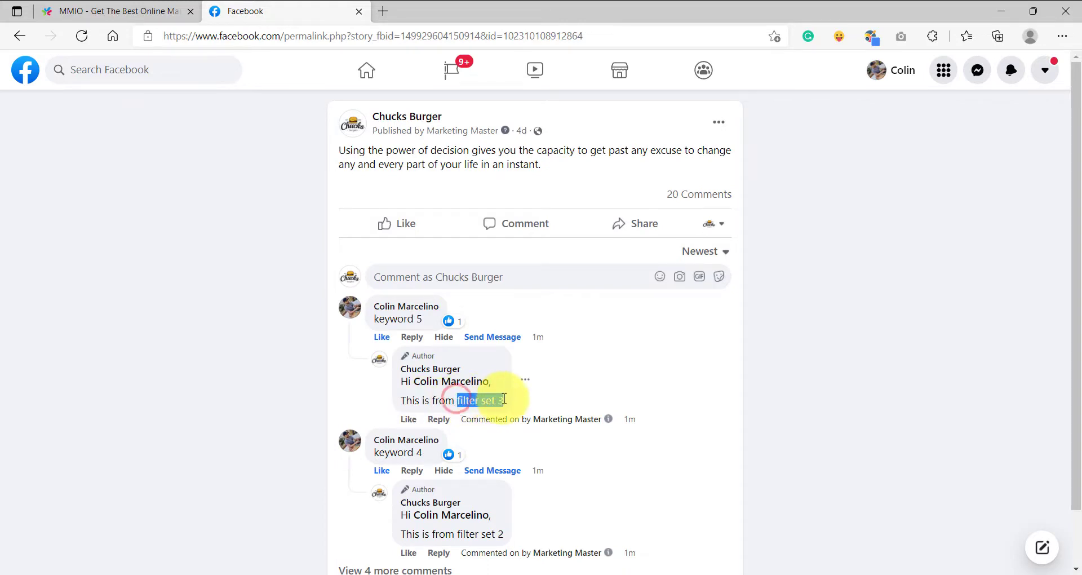
left_click(99, 11)
scroll(515, 367, "down", 6)
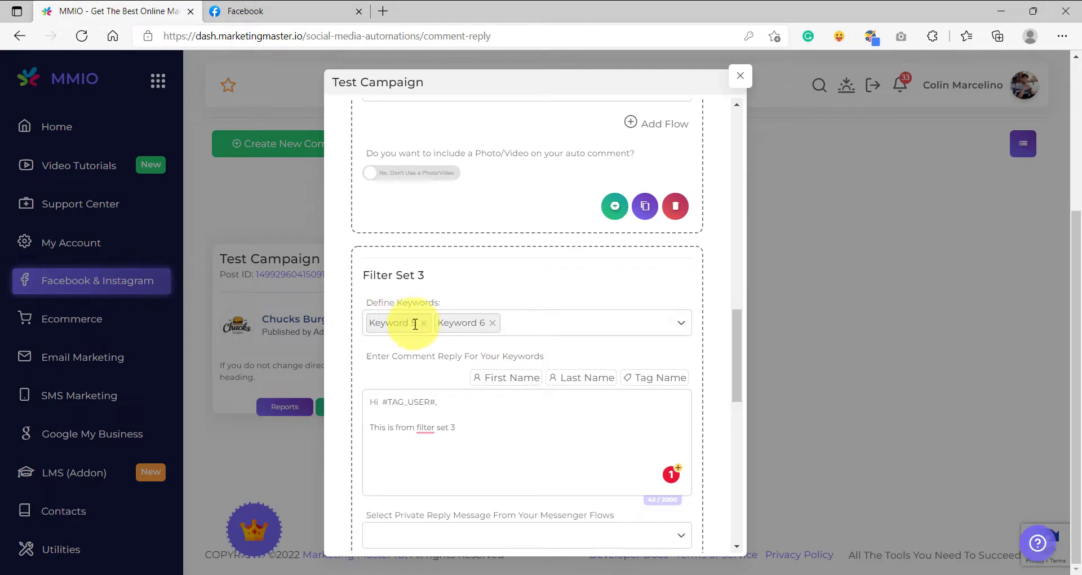
scroll(420, 325, "down", 3)
triple_click(437, 290)
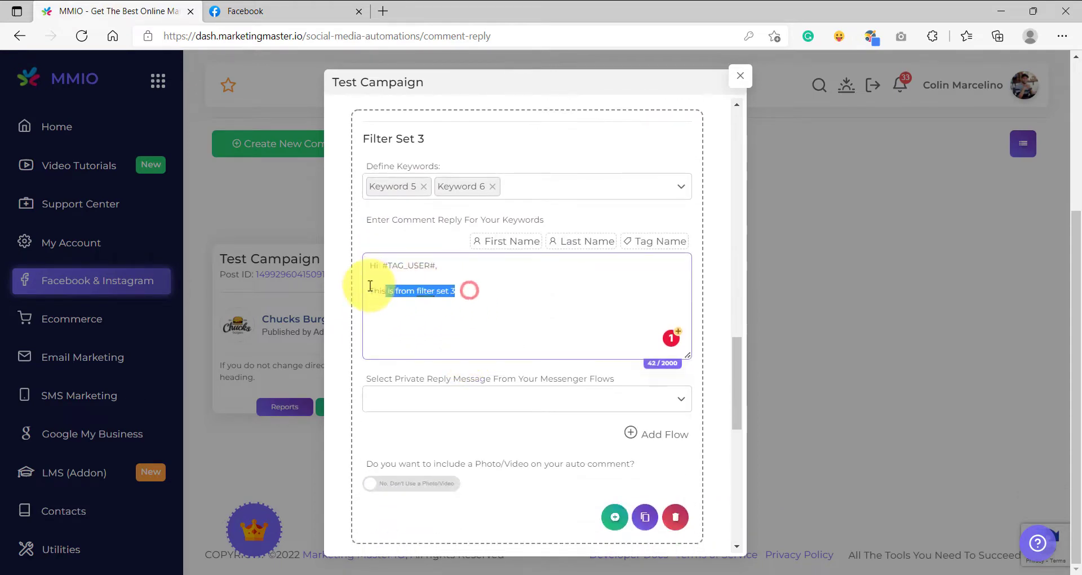
left_click(484, 295)
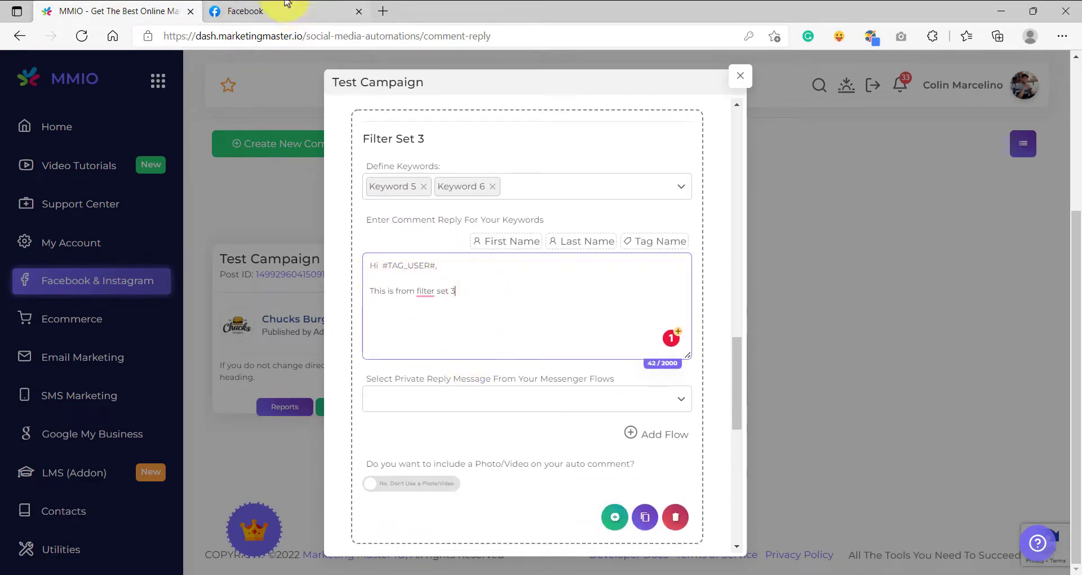
Return to the Facebook post, switch to the personal profile and post the comment "this is a keyword without a match".
left_click(278, 16)
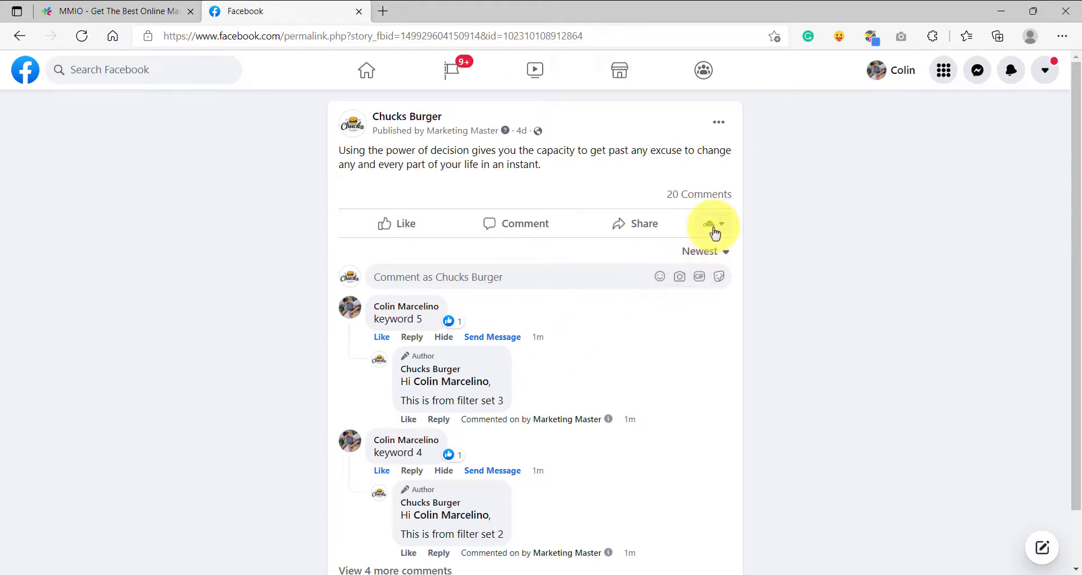
left_click(715, 226)
left_click(556, 321)
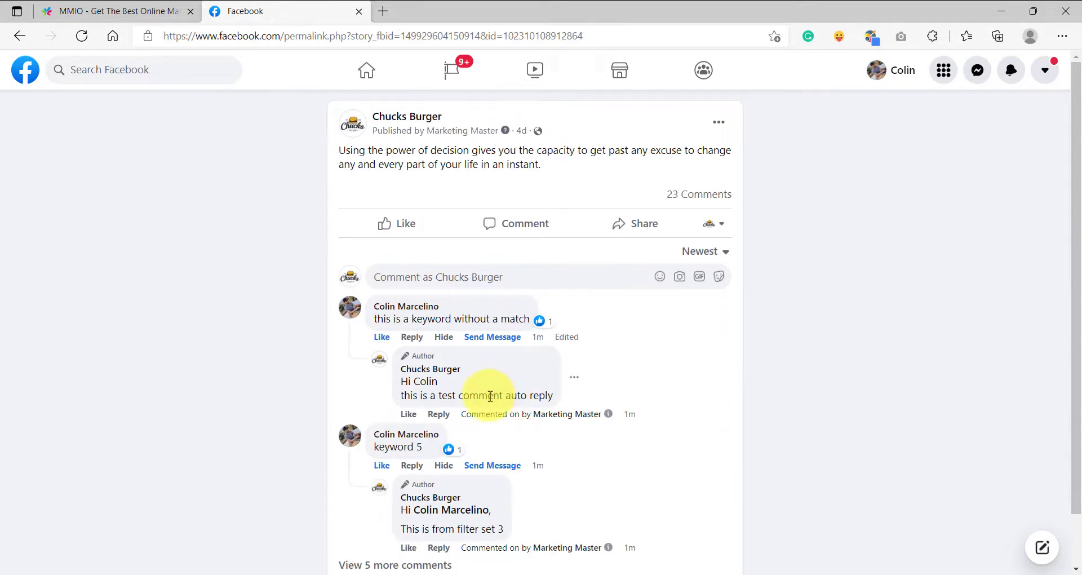
Compare the automatic reply under the unmatched comment with the default no-match reply in the MMIO campaign settings.
left_click_drag(374, 318, 530, 318)
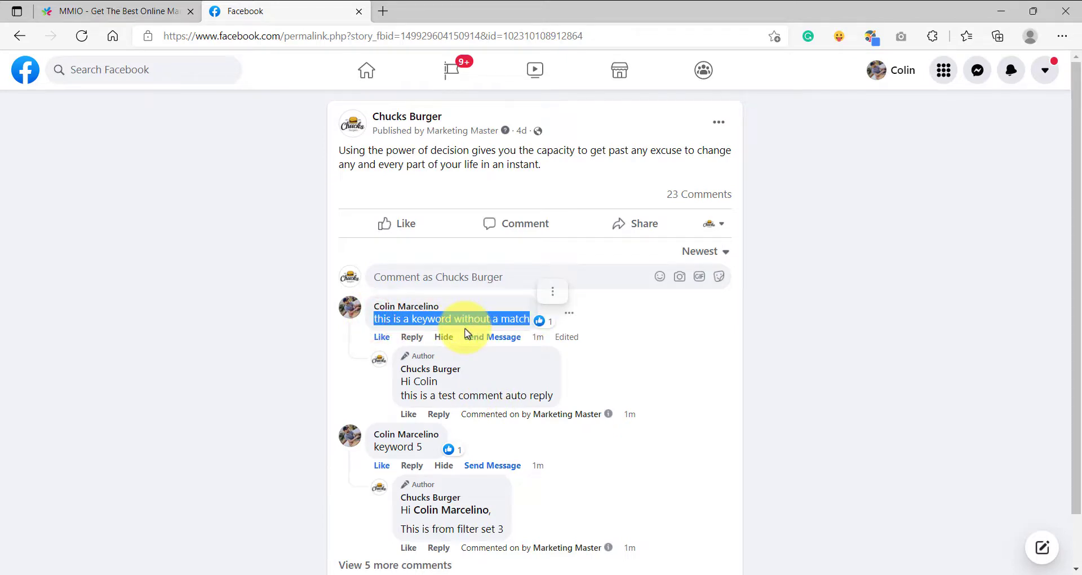
left_click_drag(400, 395, 549, 397)
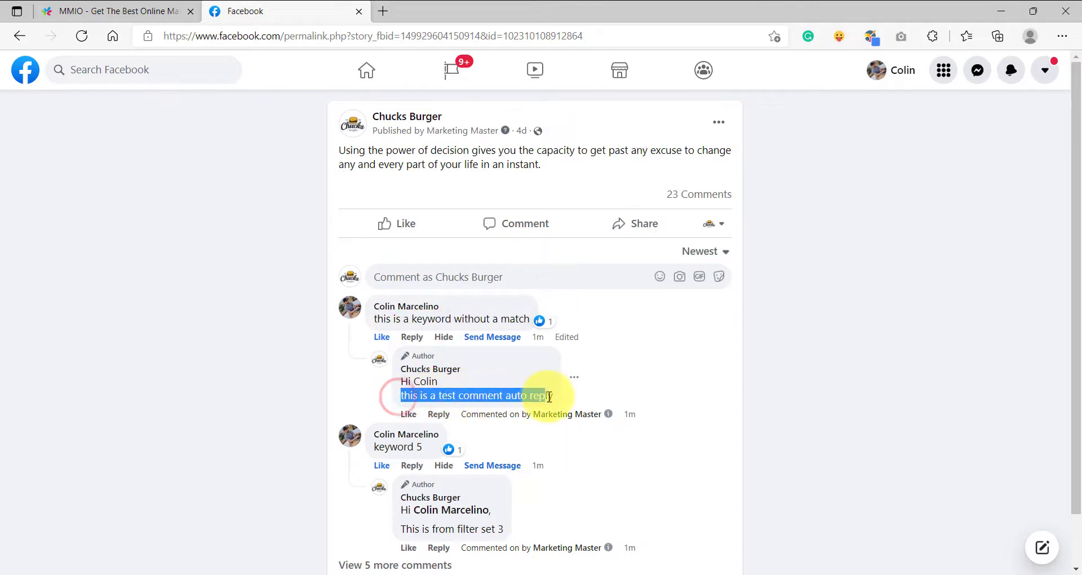
left_click(138, 10)
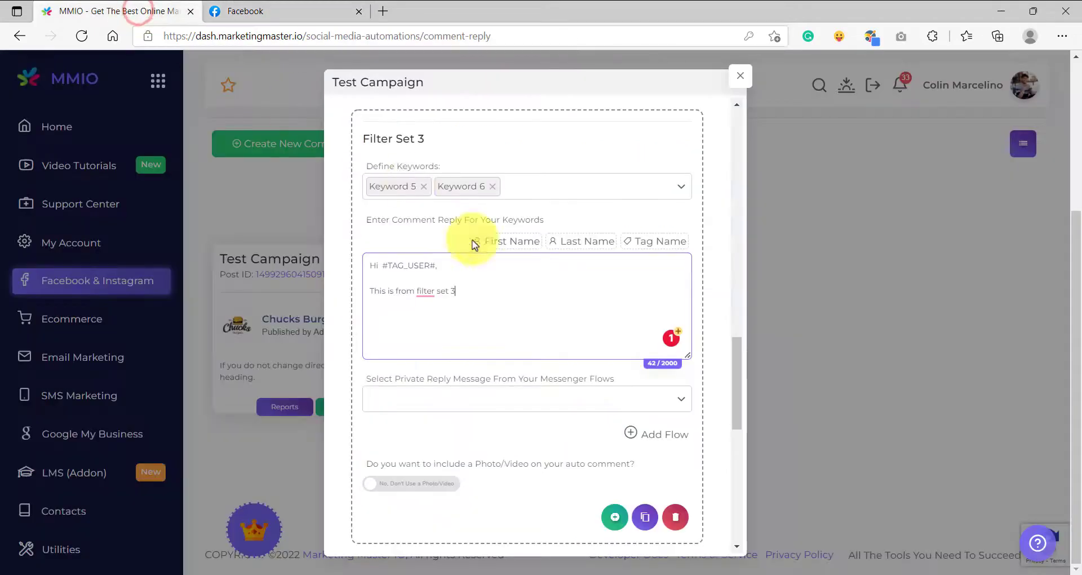
scroll(539, 318, "down", 6)
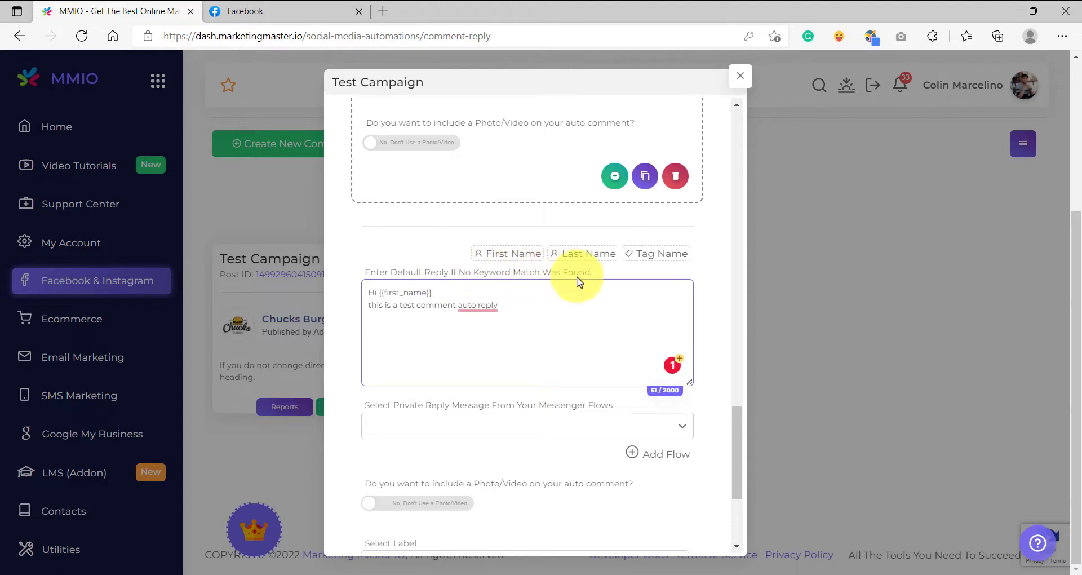
left_click(522, 311)
Review the keywords and replies of the three filter sets, then examine the default reply used when no keyword matches.
scroll(485, 332, "up", 3)
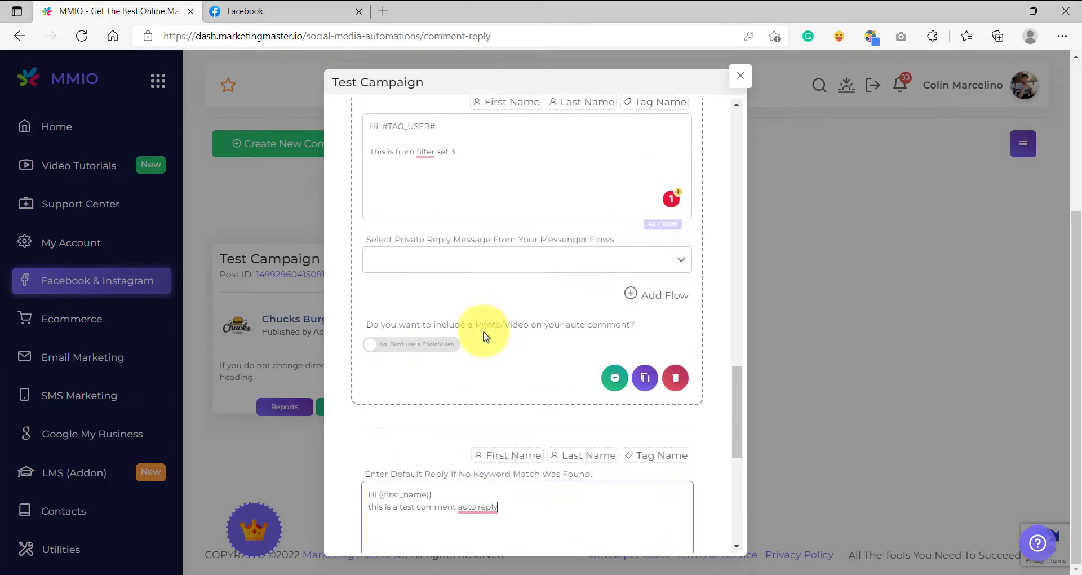
scroll(484, 335, "down", 2)
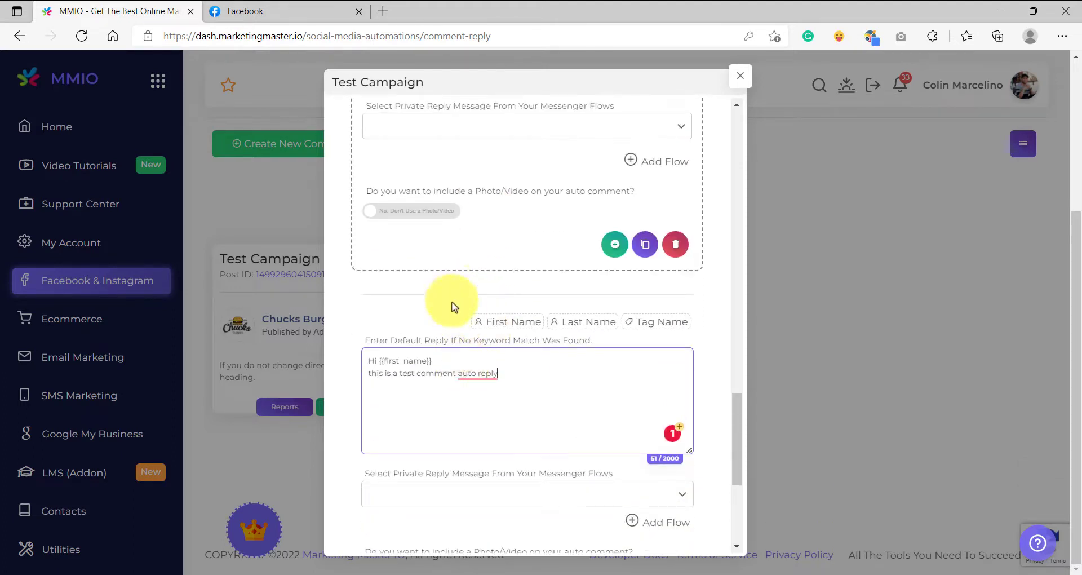
scroll(447, 302, "up", 8)
scroll(446, 366, "up", 12)
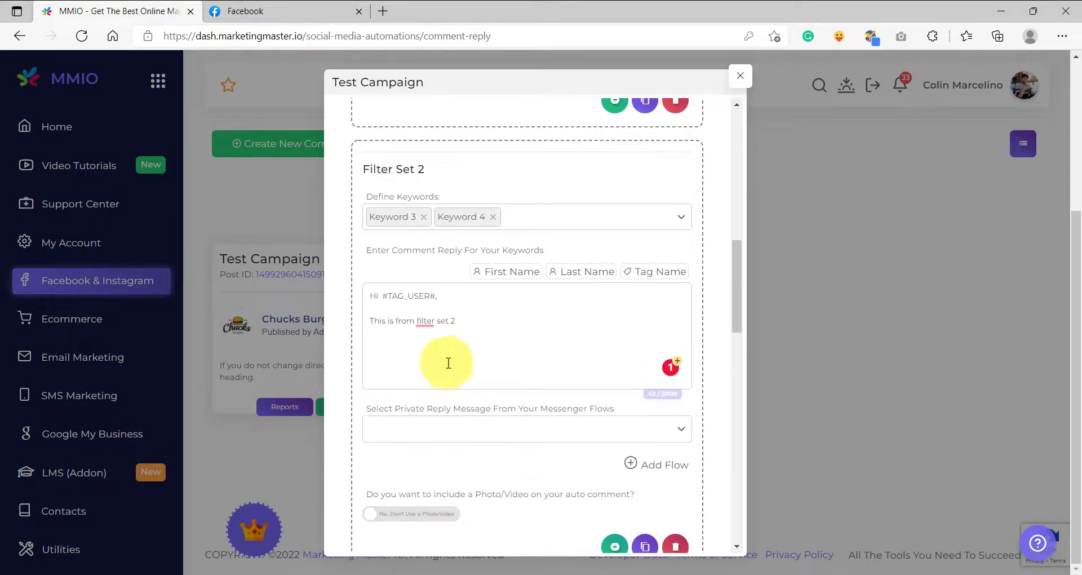
scroll(442, 331, "up", 4)
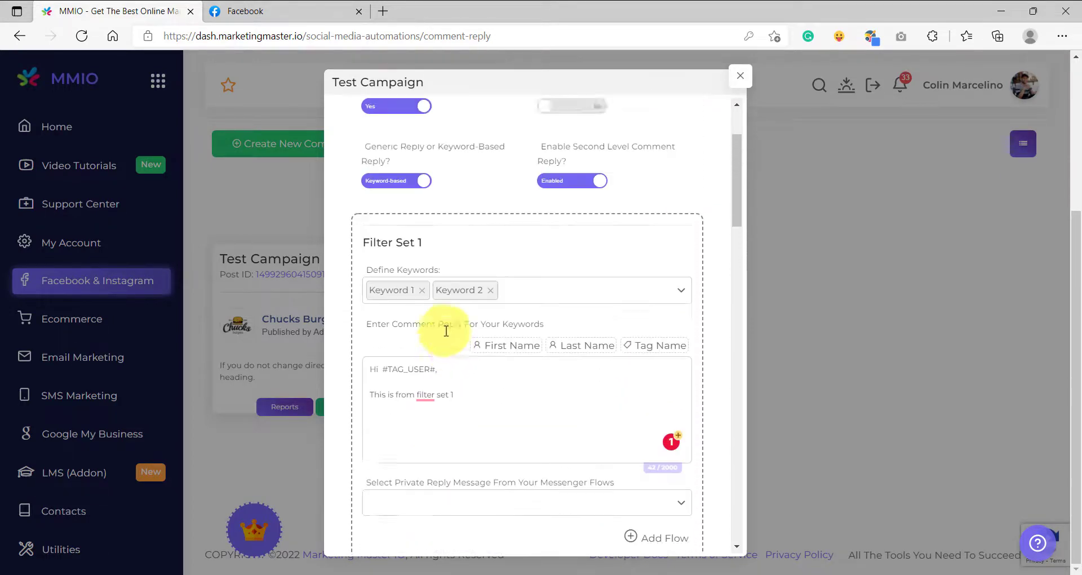
scroll(435, 363, "down", 20)
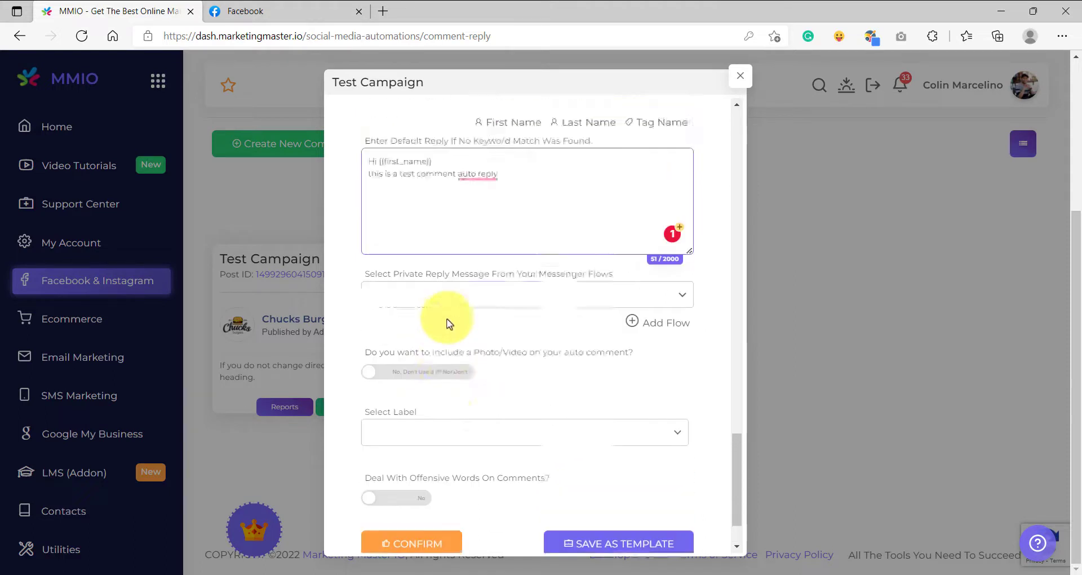
scroll(445, 310, "up", 3)
left_click_drag(532, 309, 372, 295)
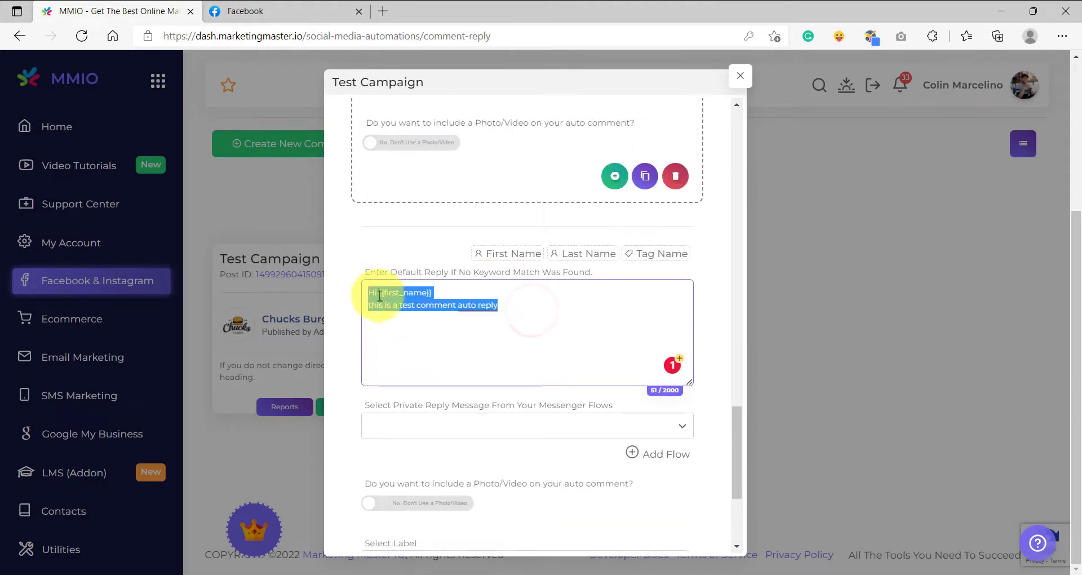
left_click(466, 286)
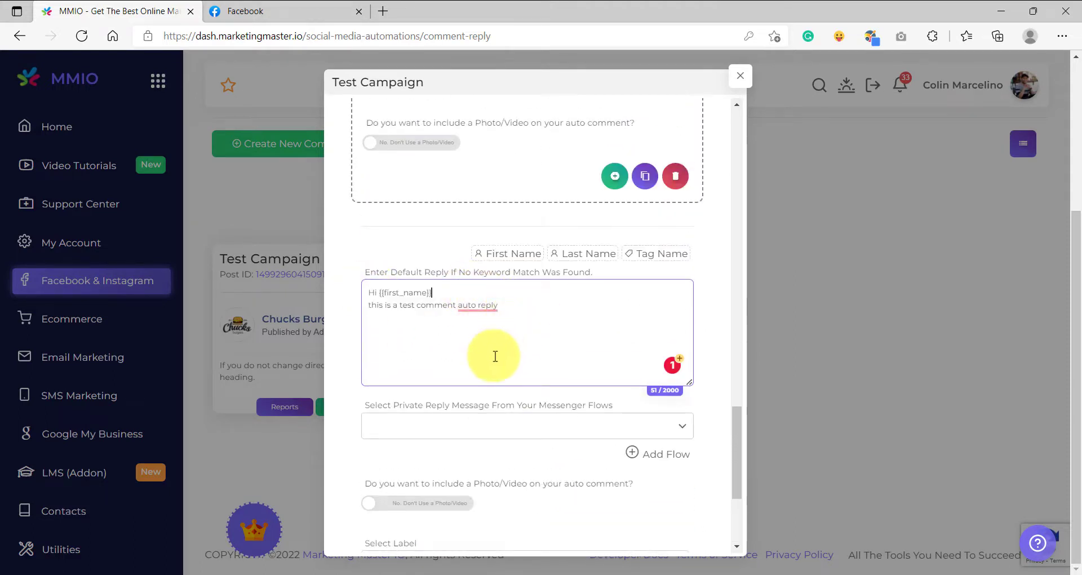
Review the Test Campaign settings from the general reply options down to the label and offensive-word options.
scroll(522, 398, "up", 1)
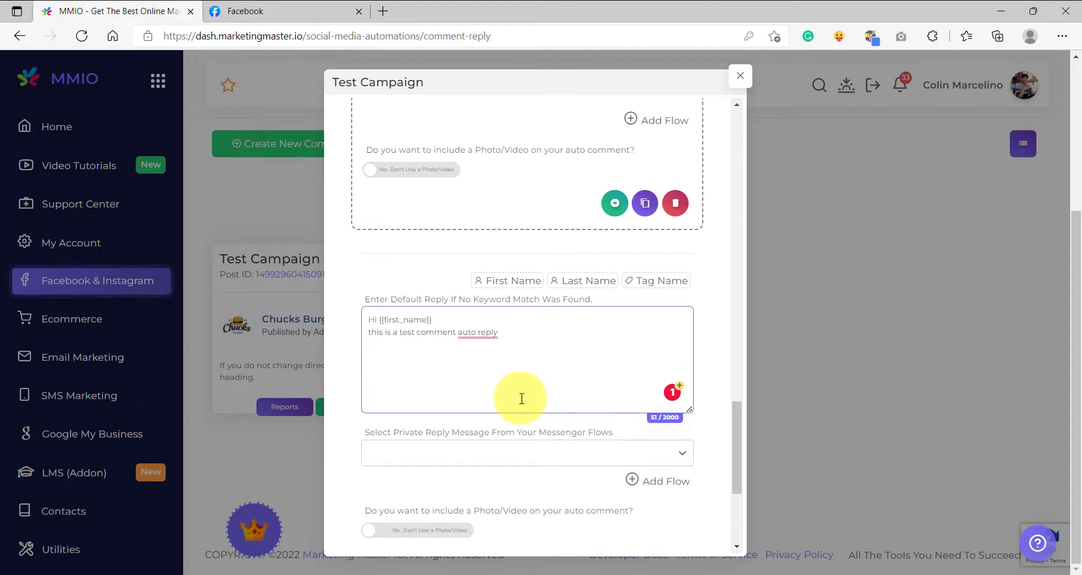
scroll(522, 398, "up", 15)
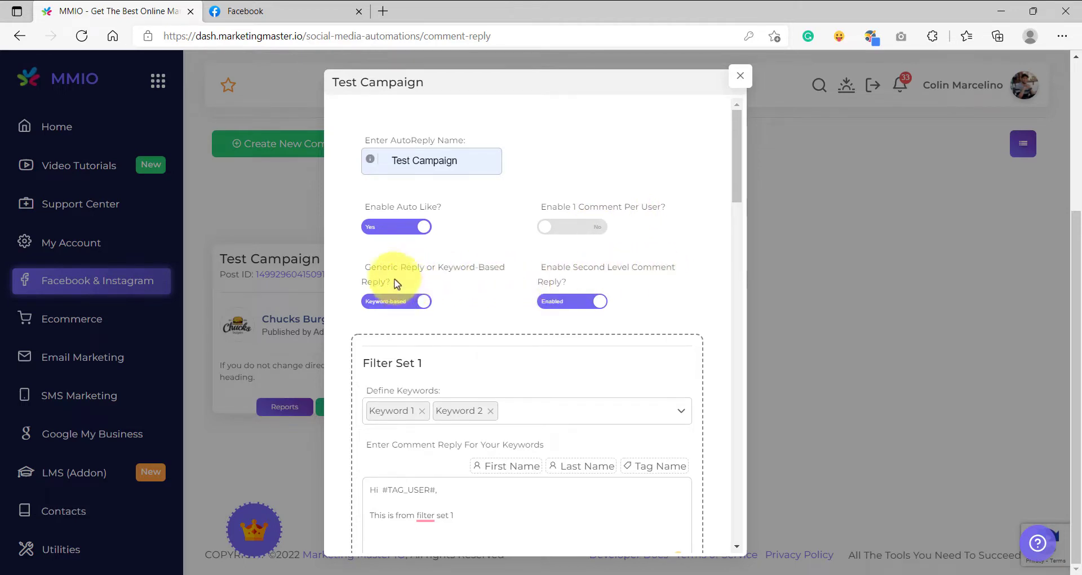
scroll(491, 334, "down", 10)
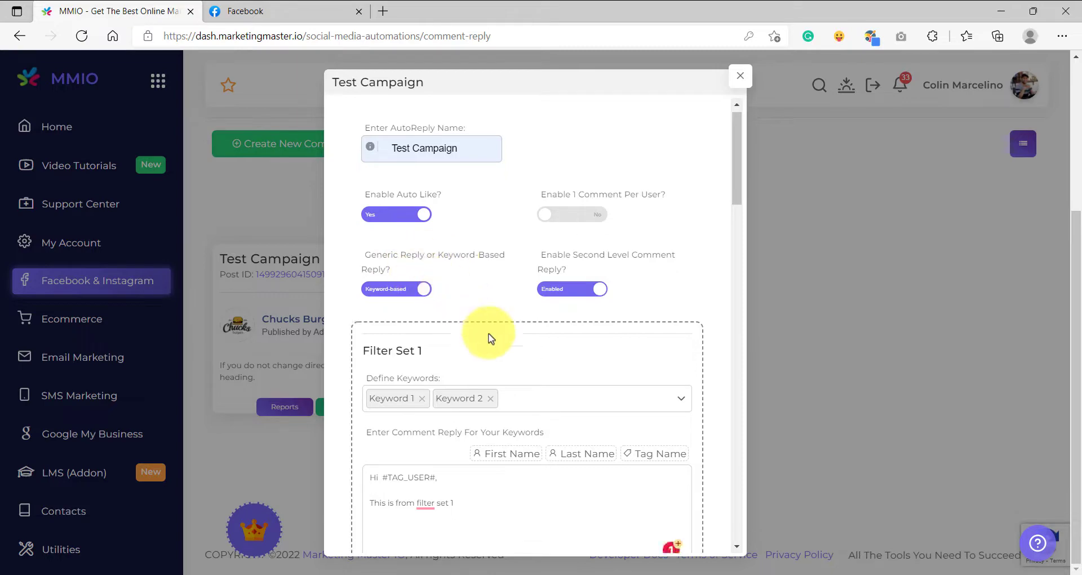
scroll(503, 350, "down", 8)
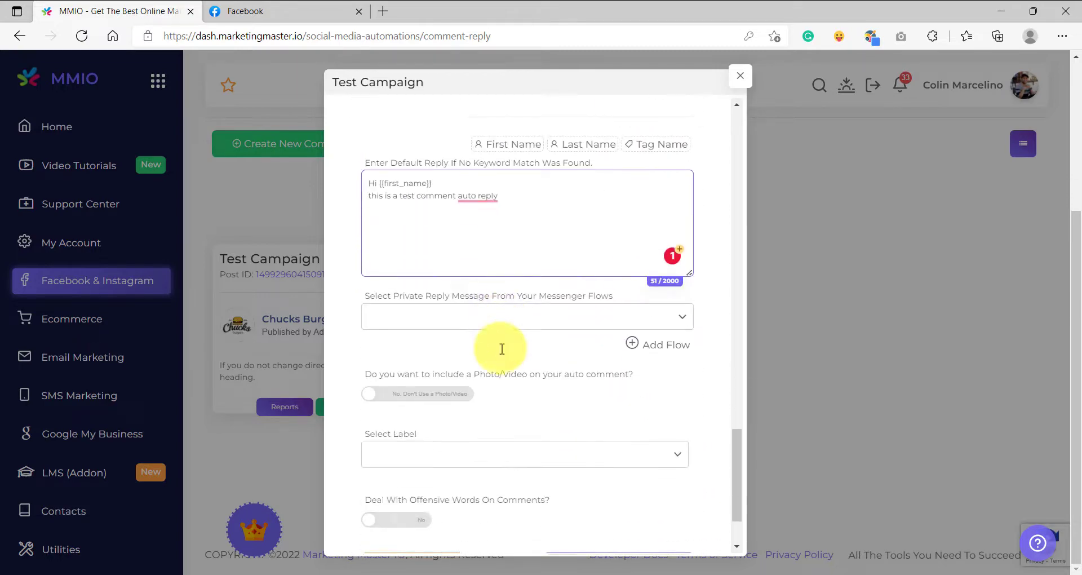